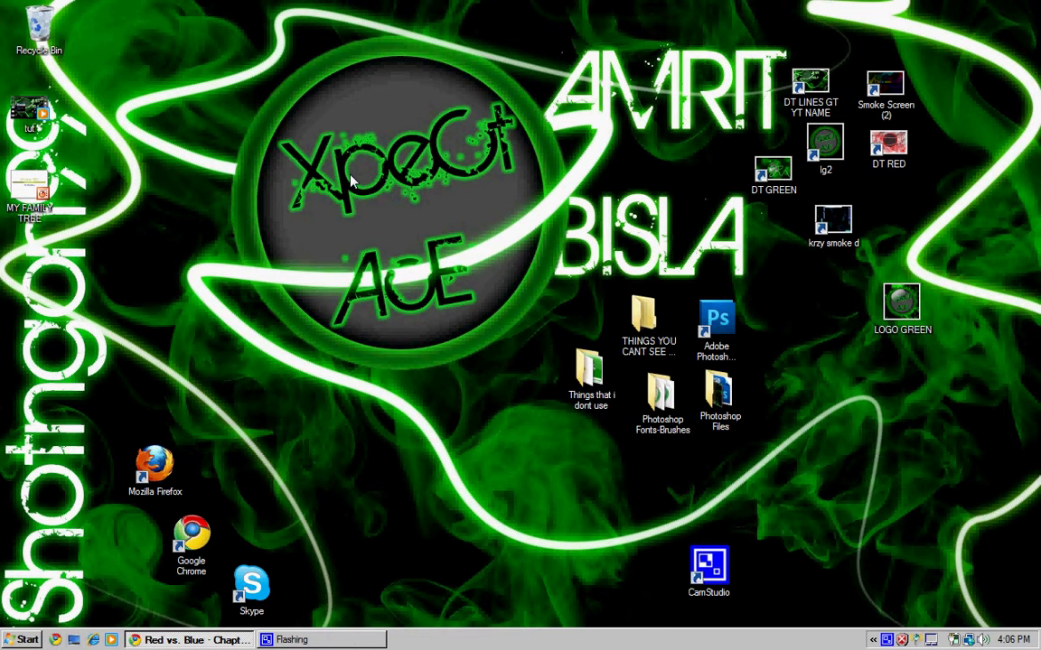
Raise the system sound volume.
key("XF86AudioRaiseVolume")
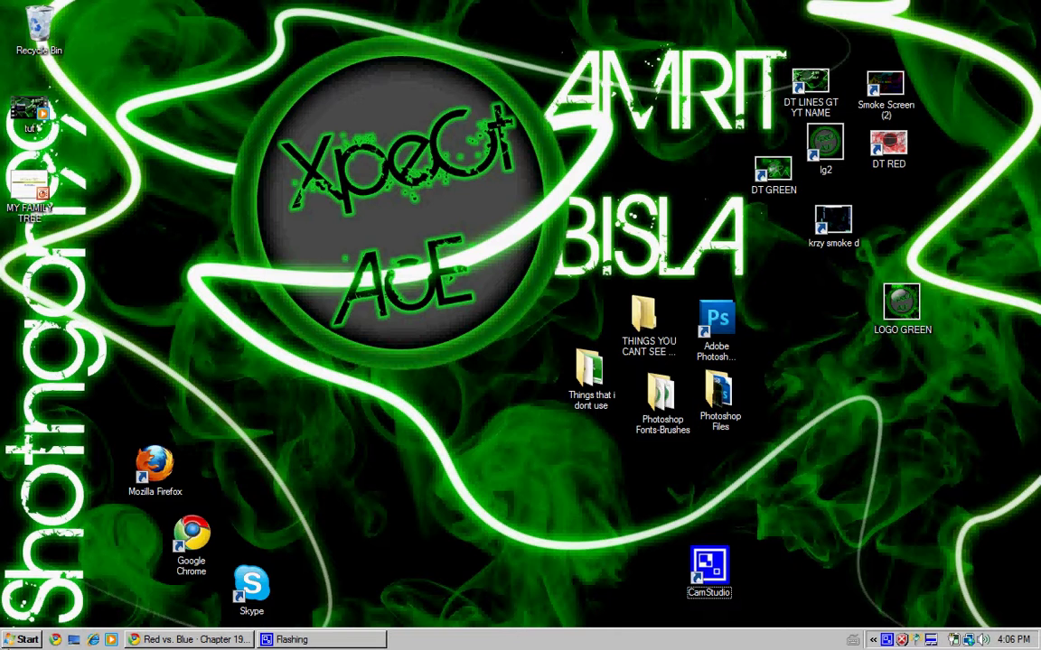
Bring the Red vs. Blue browser window forward and close its tab.
left_click(186, 640)
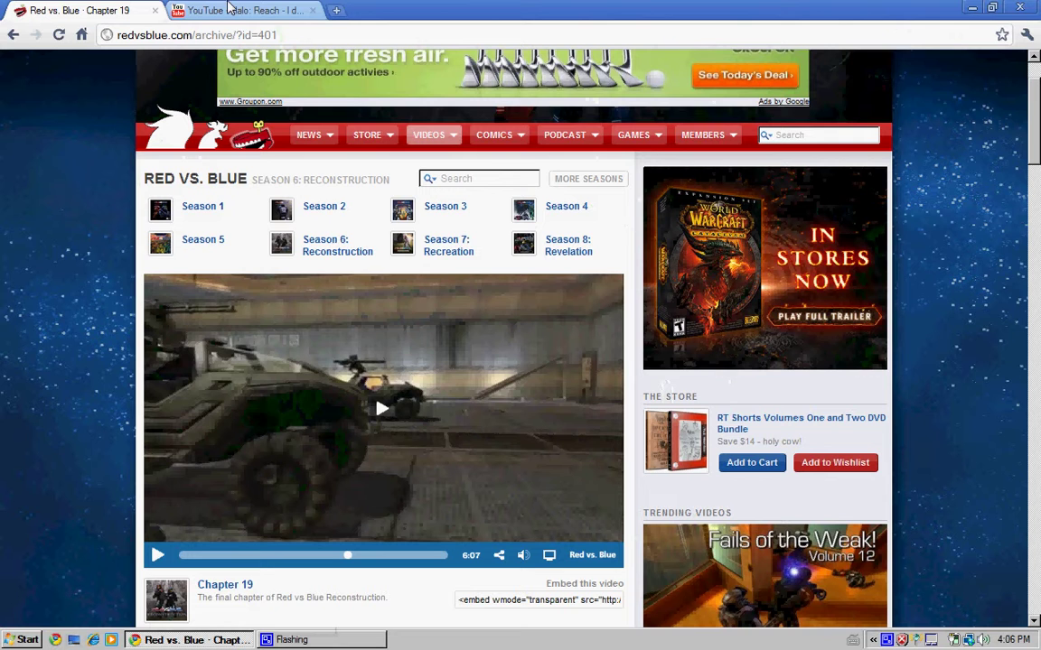
left_click(245, 34)
key("BackSpace")
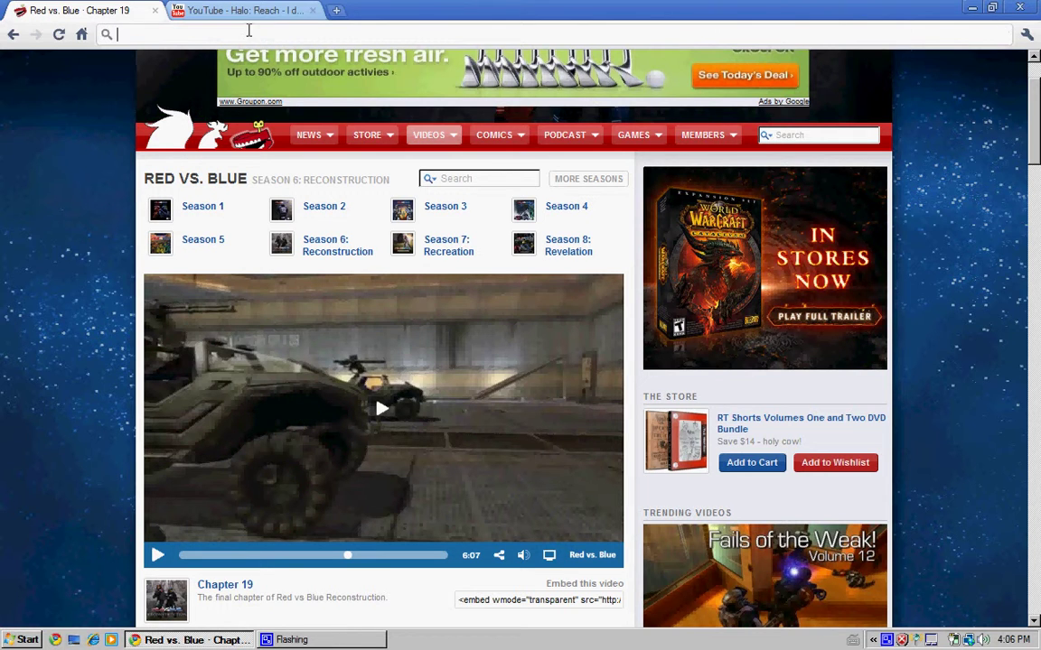
type("www")
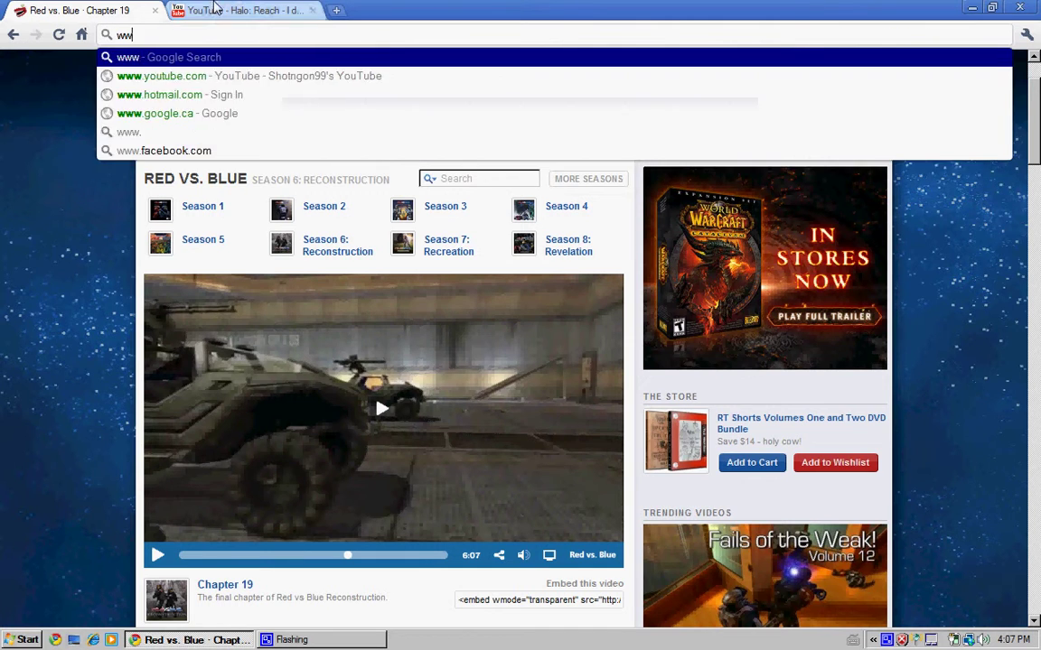
key("BackSpace")
key("BackSpace")
key("BackSpace")
left_click(156, 10)
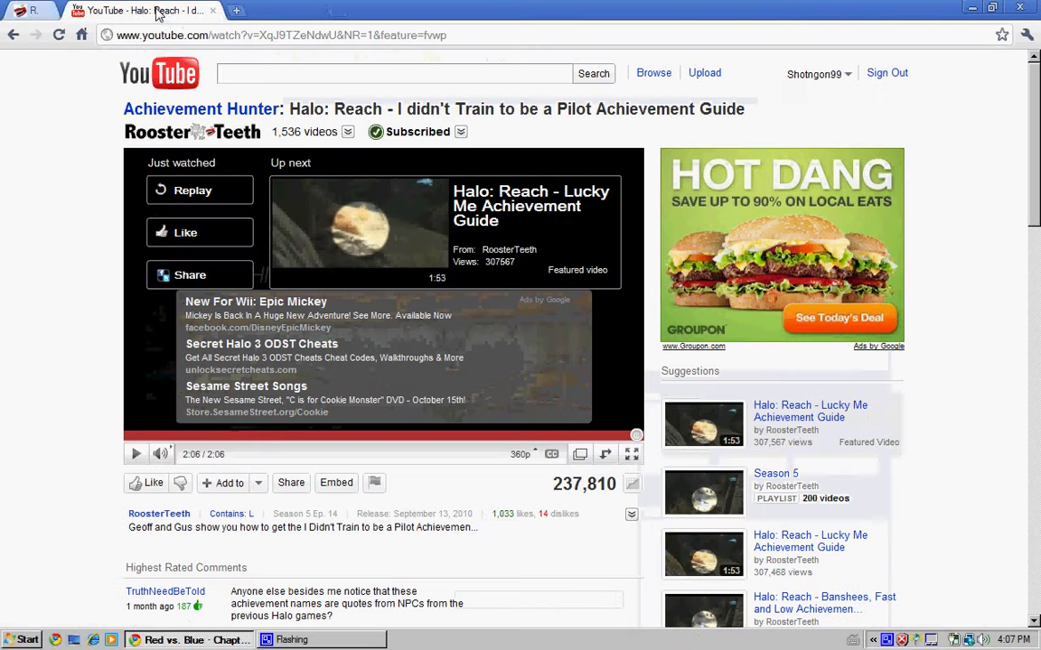
Clear the address bar and begin a YouTube search for 'photoshop text impl'.
left_click(234, 33)
key("BackSpace")
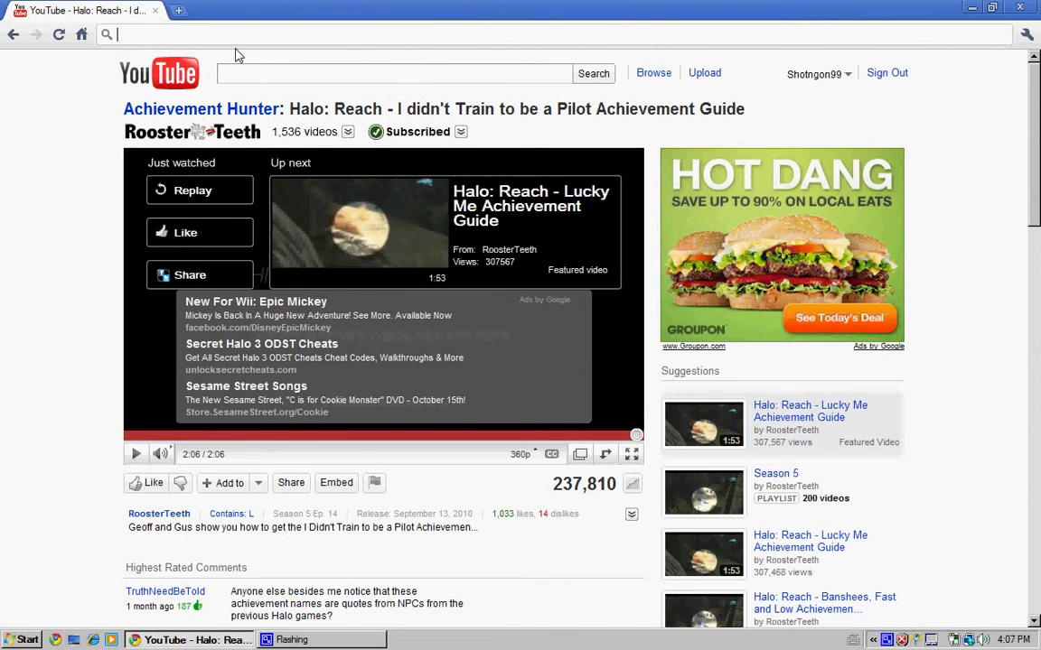
left_click(306, 75)
left_click(278, 74)
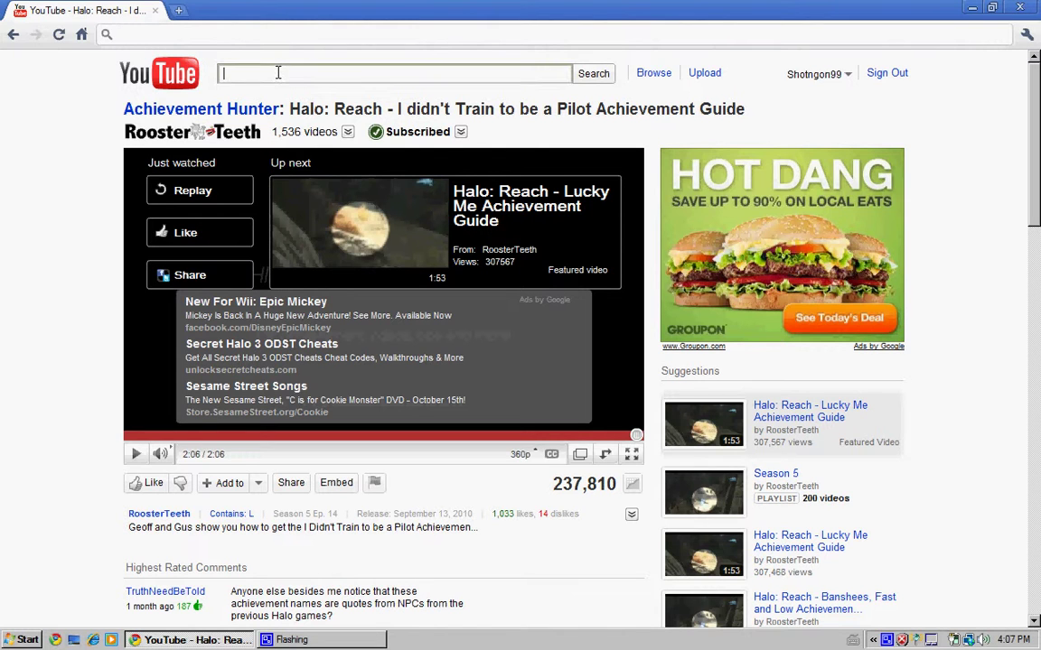
type("B")
key("BackSpace")
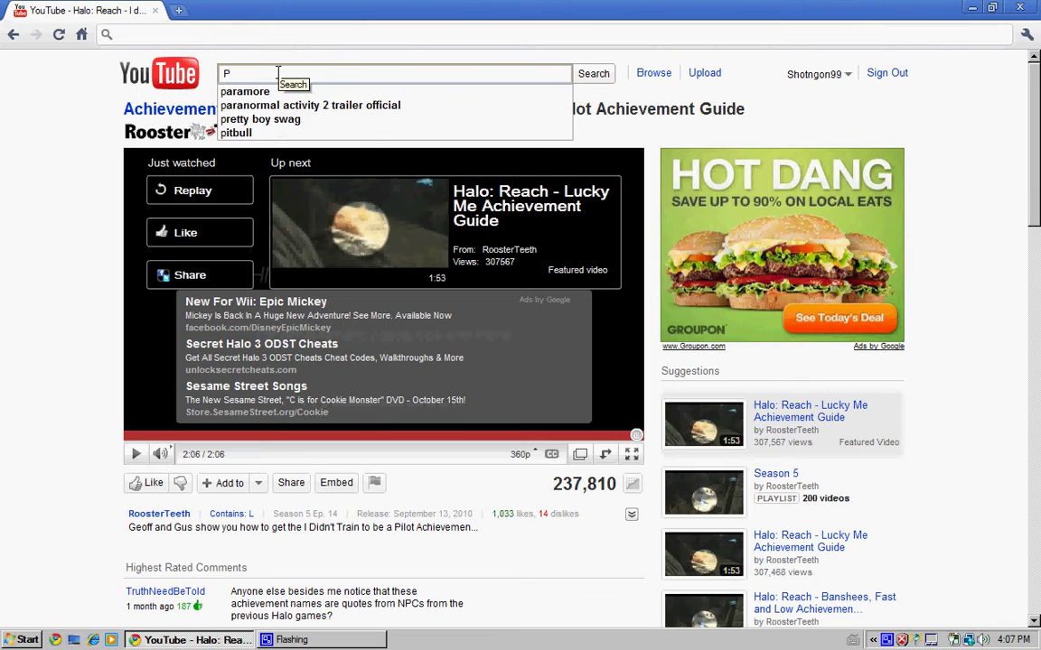
type("Photo")
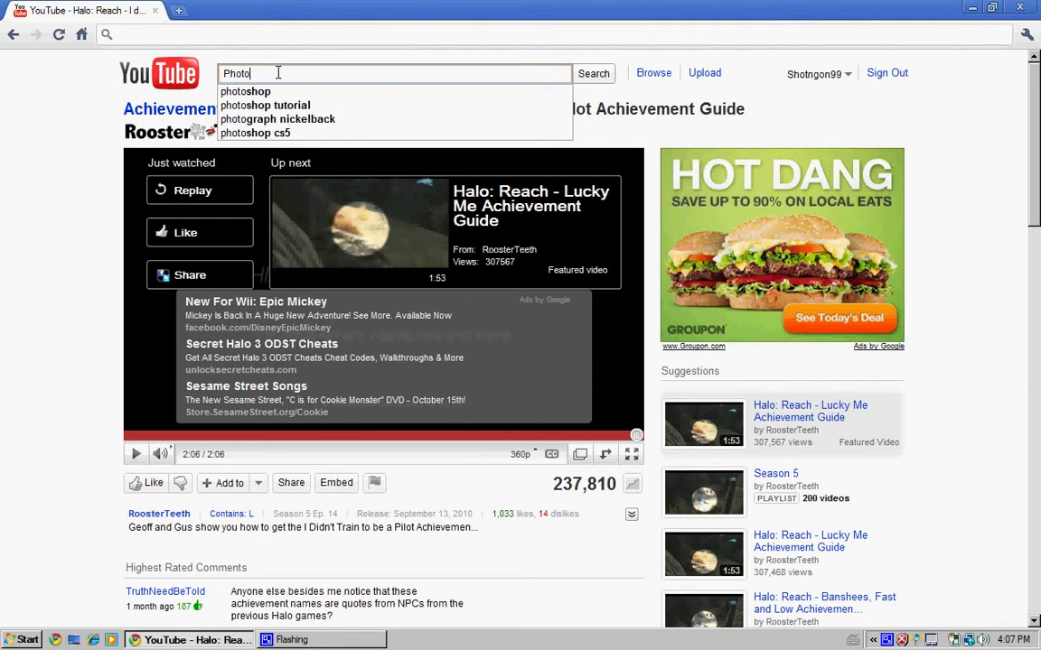
key("Down")
type("tec")
key("BackSpace")
type("x")
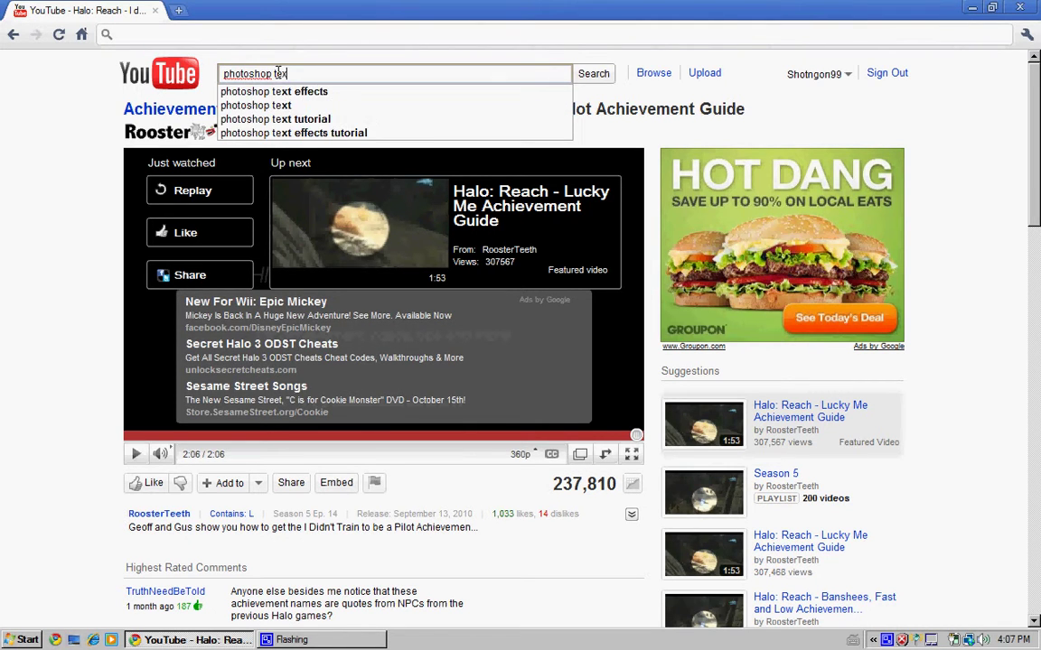
type("t impl")
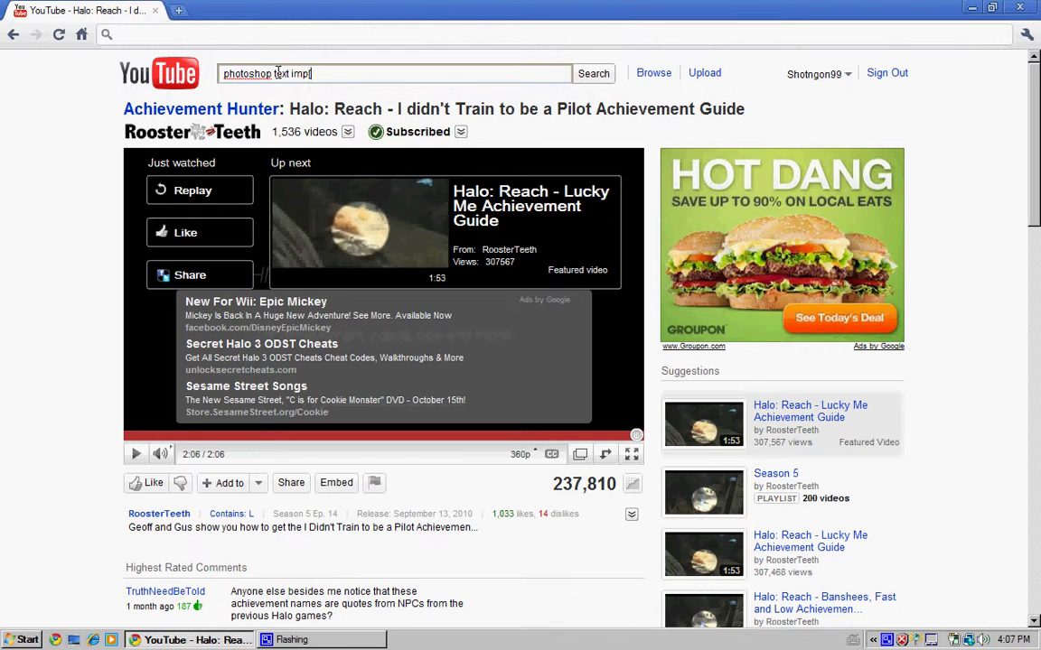
Correct the query to 'photoshop text import tutorial' without submitting, then close the browser window.
left_click(277, 73)
key("BackSpace")
type("p")
key("BackSpace")
type("t")
left_click(357, 79)
type("orial")
left_click_drag(361, 65, 70, 76)
left_click(135, 83)
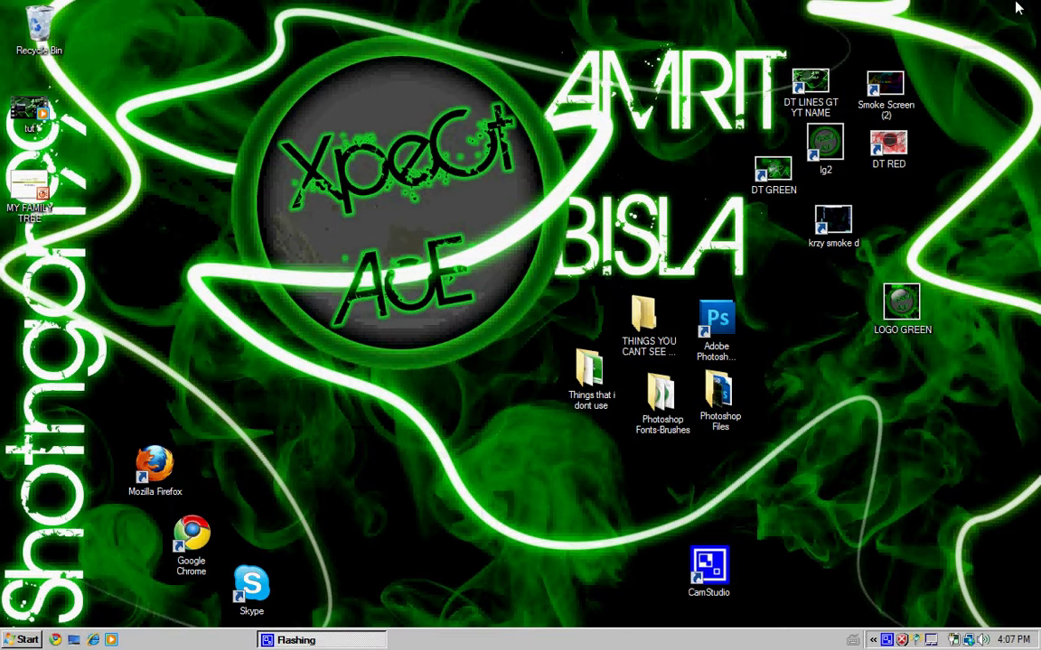
left_click(1019, 7)
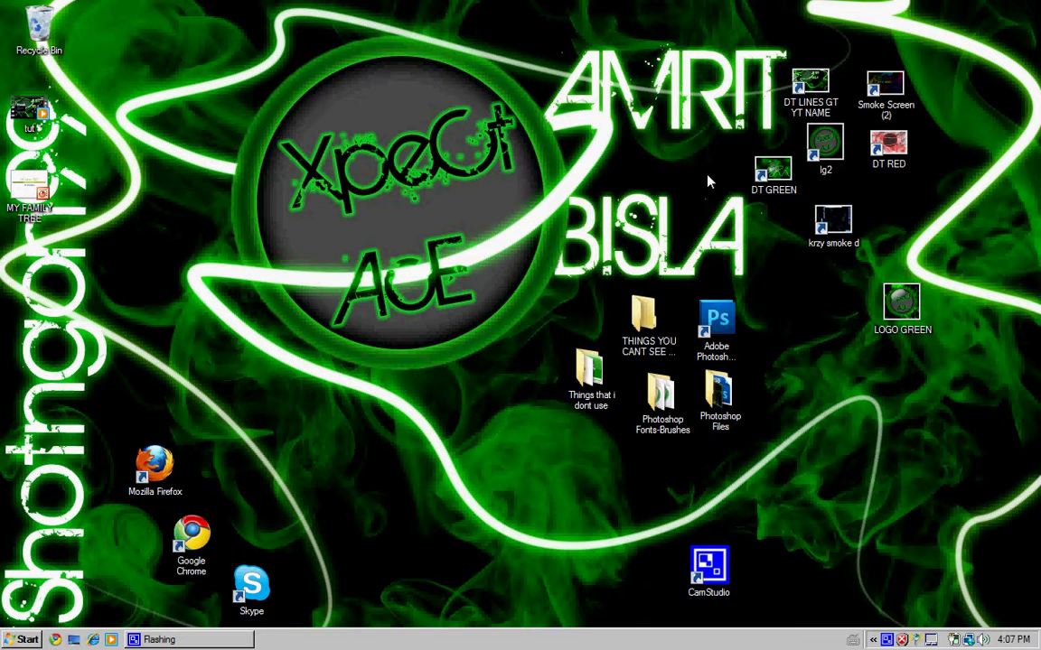
double_click(650, 416)
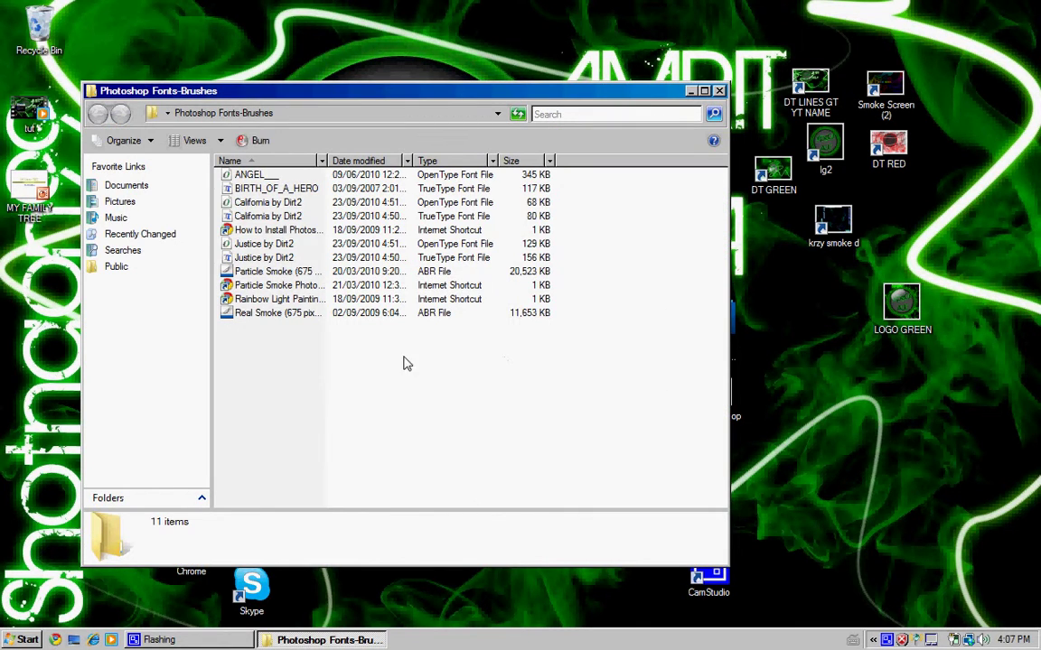
left_click_drag(398, 361, 473, 475)
left_click(249, 190)
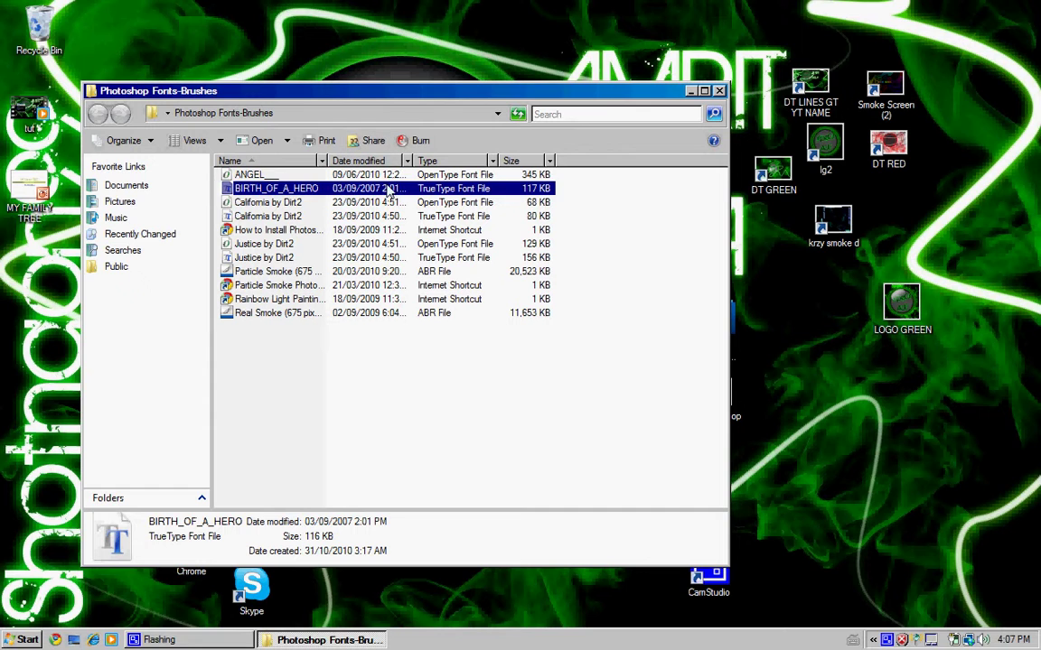
left_click(571, 235)
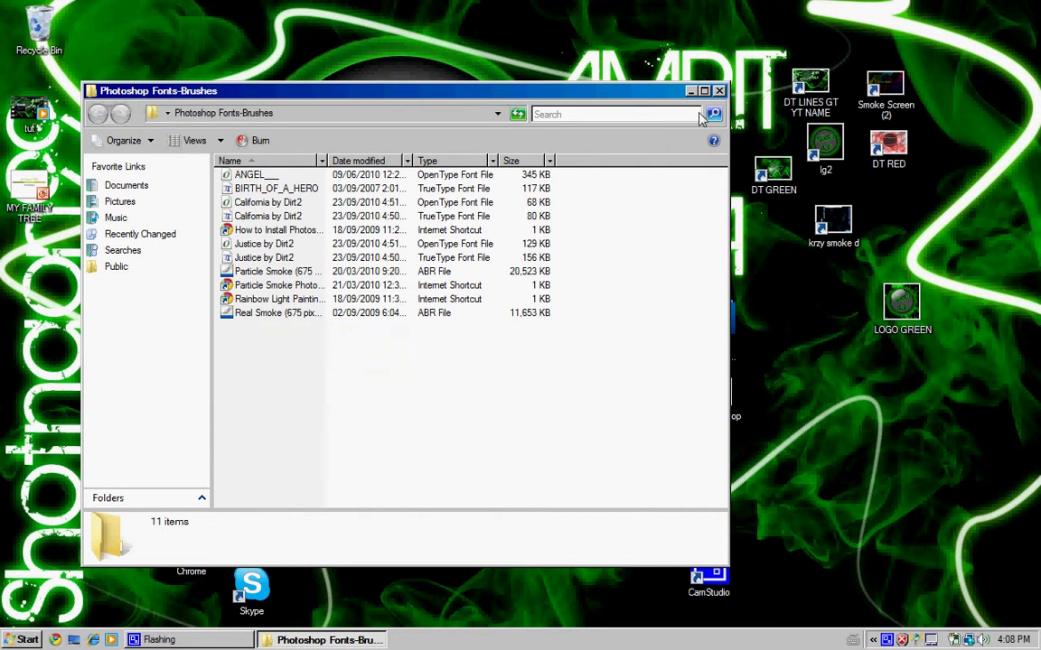
left_click(719, 90)
key("super")
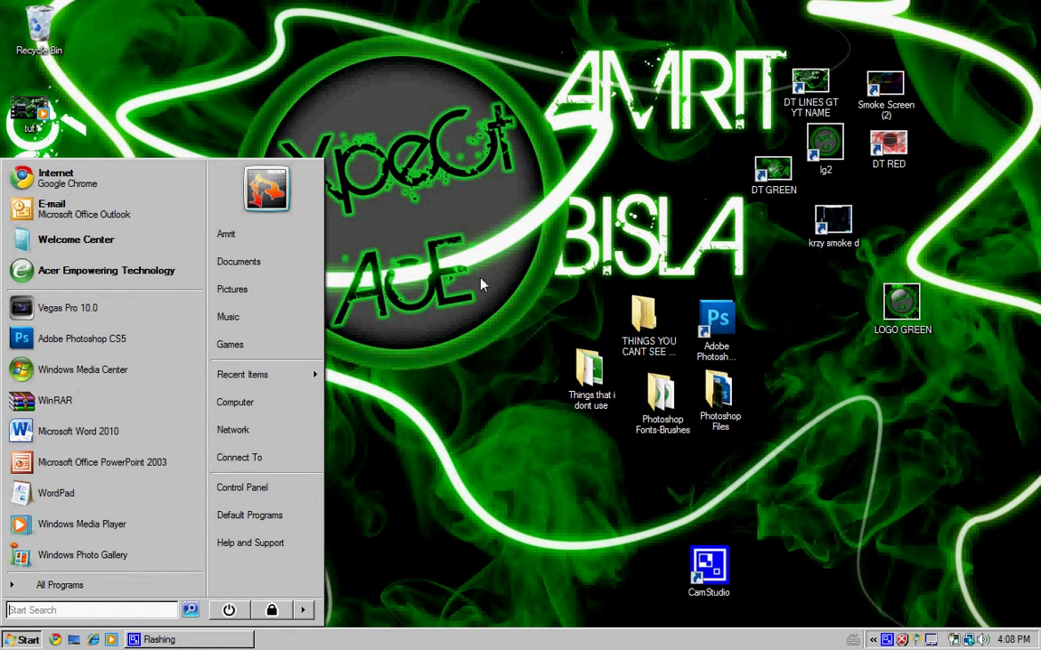
left_click(255, 445)
left_click(180, 536)
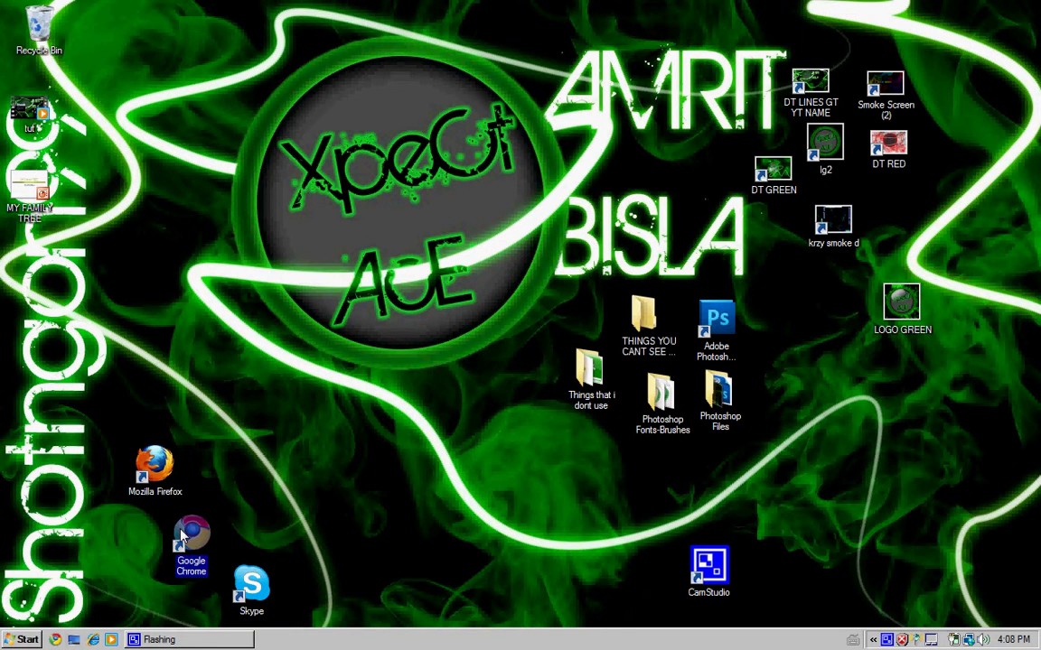
Launch Chrome and run a Google search for 'photoshop brushes download'.
double_click(181, 536)
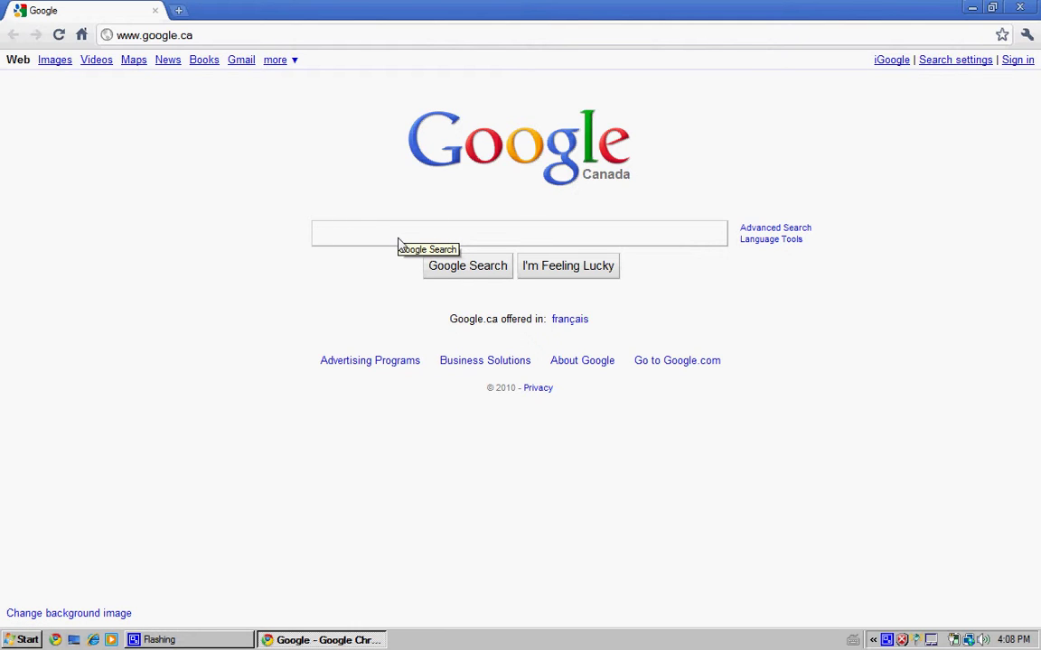
type("ho")
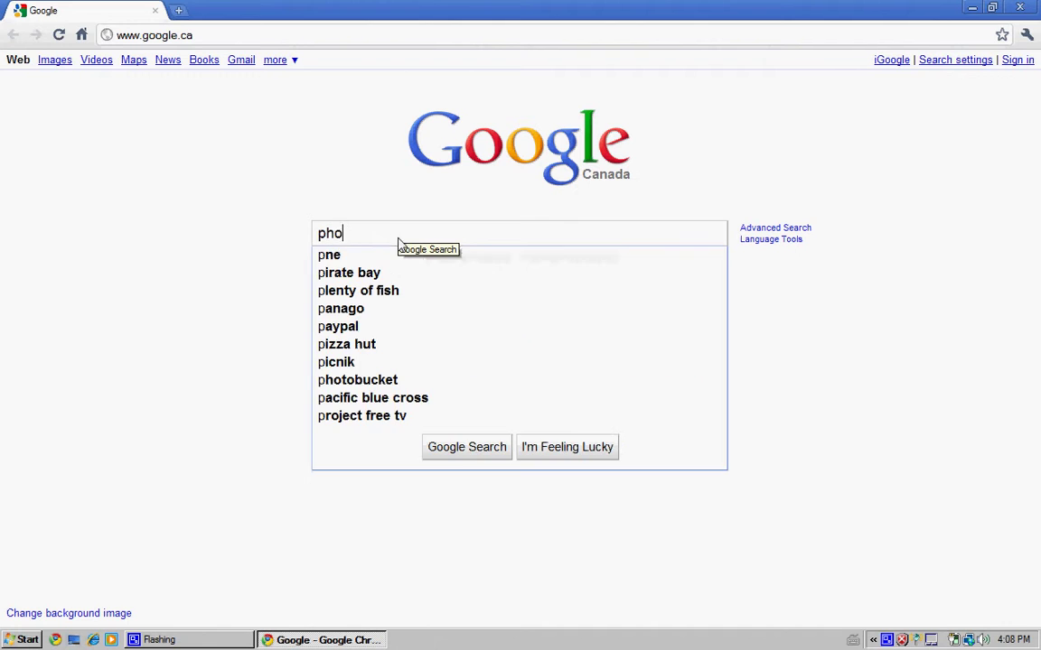
type("toshop")
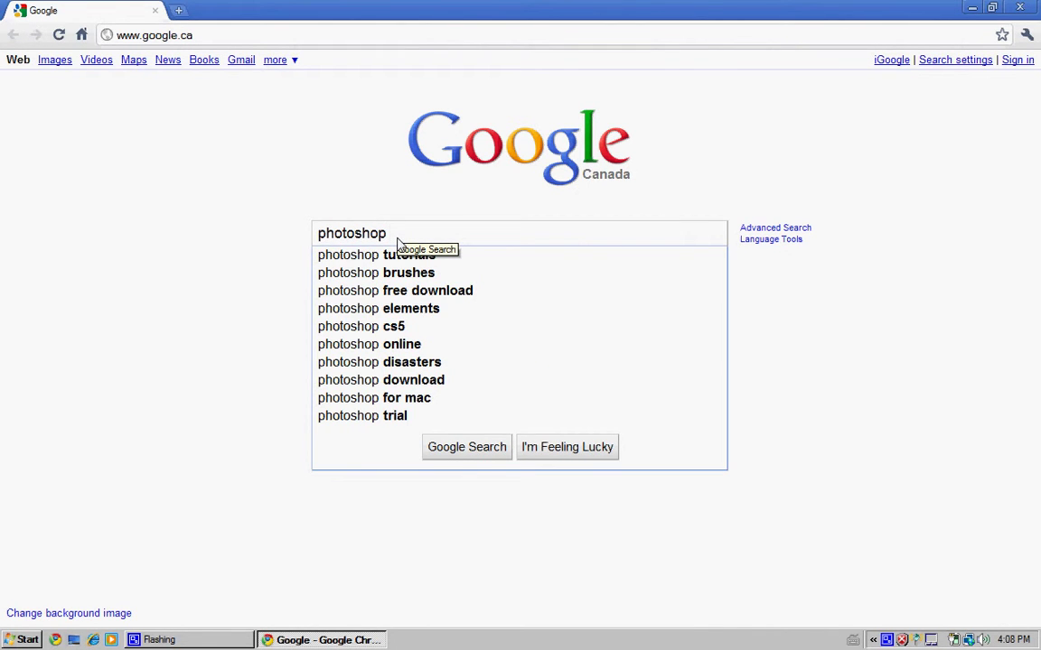
key("Down")
key("Down")
key("Down")
key("Up")
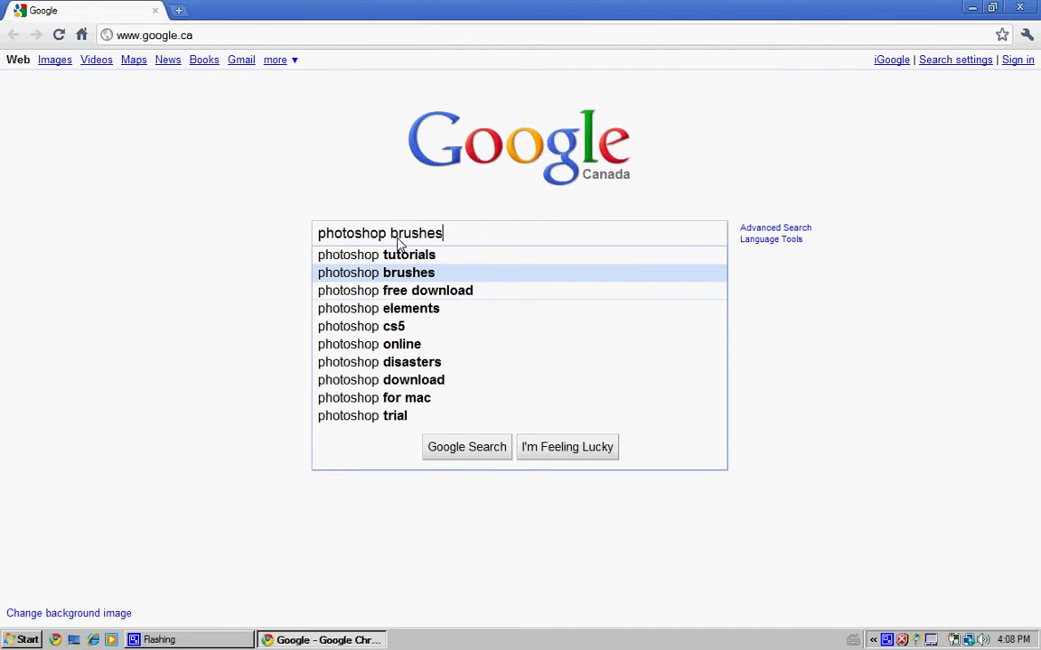
type("downloa")
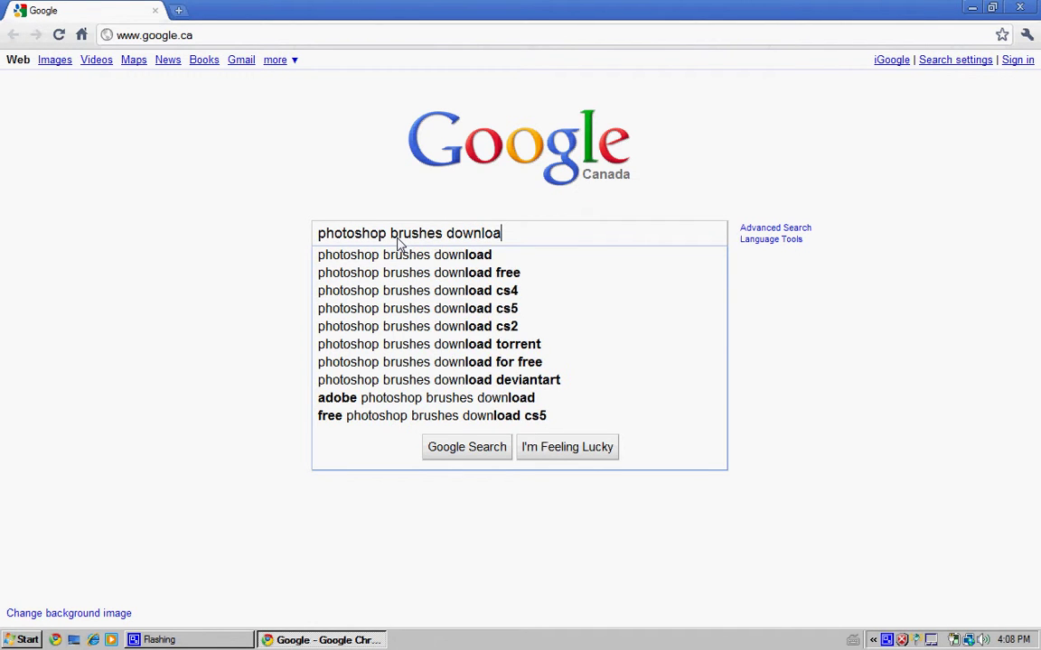
type("d")
key("Return")
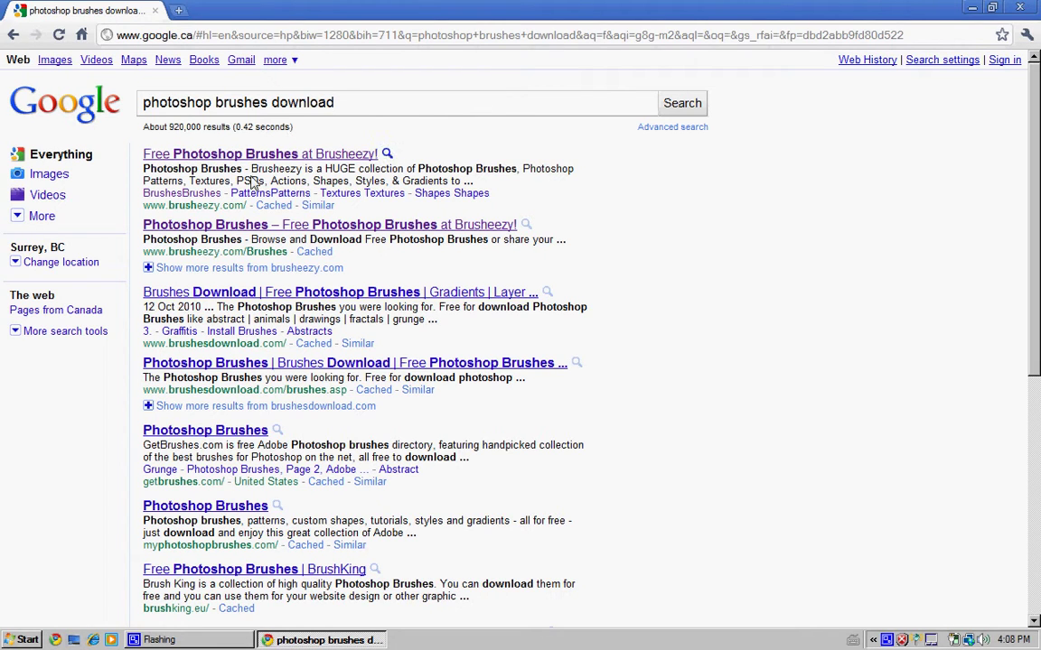
Open the Brusheezy result and search its VectorFinder box for 'Swirls'.
left_click(330, 157)
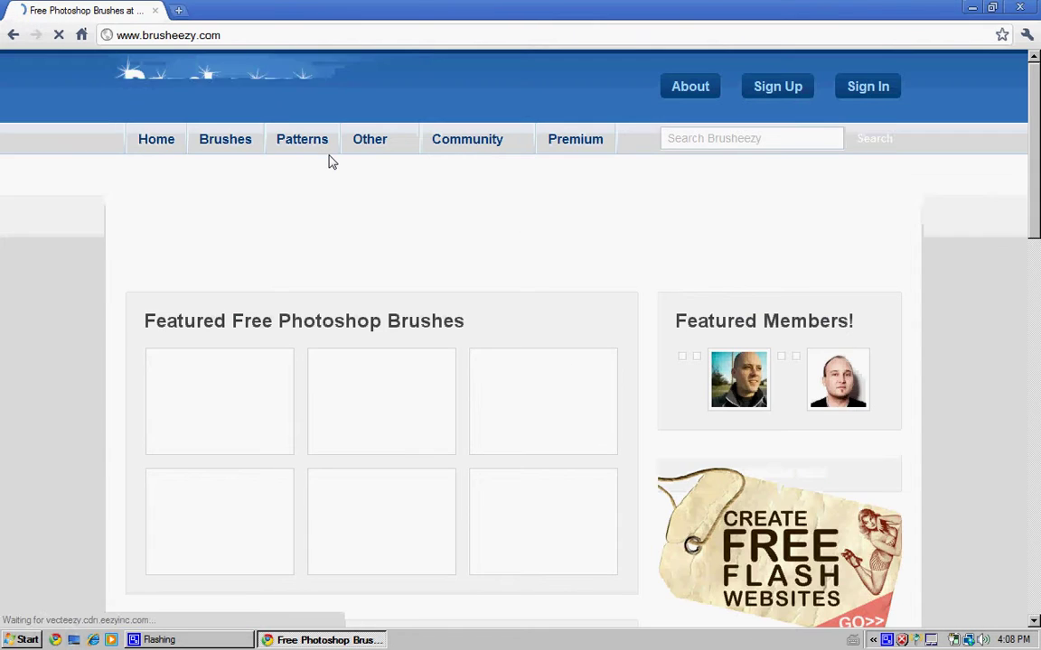
scroll(490, 555, "down", 1)
left_click(580, 214)
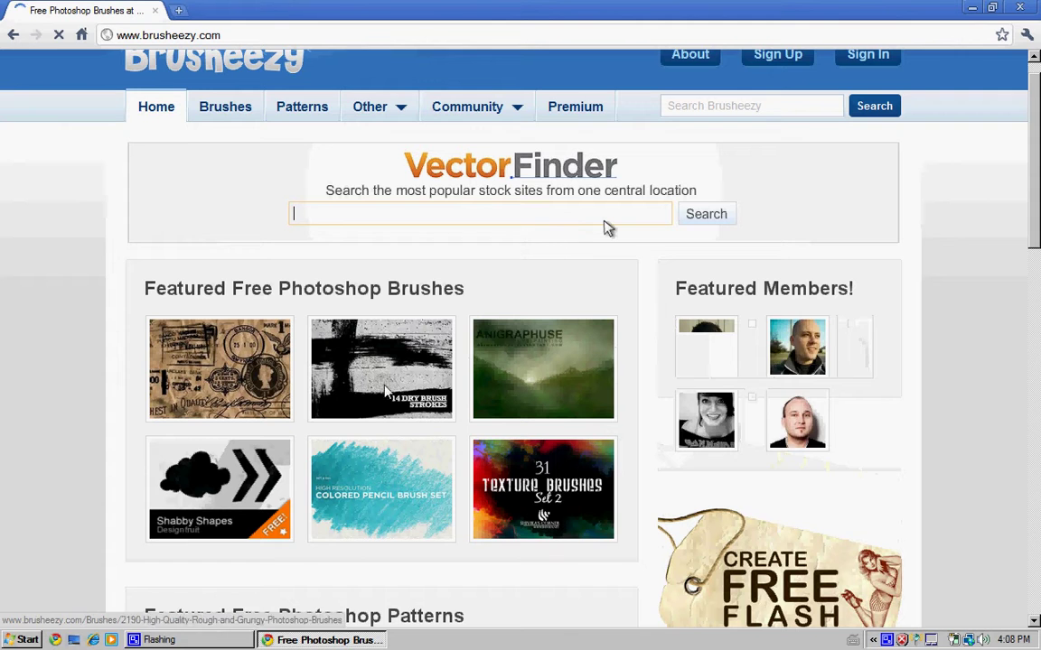
type("Swirls")
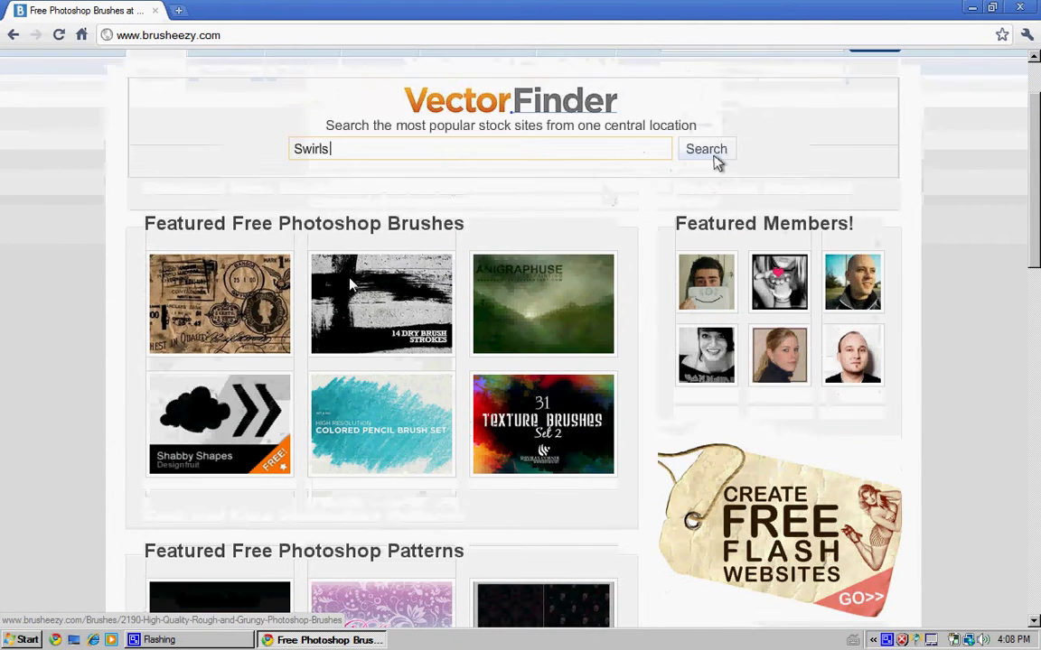
left_click(706, 215)
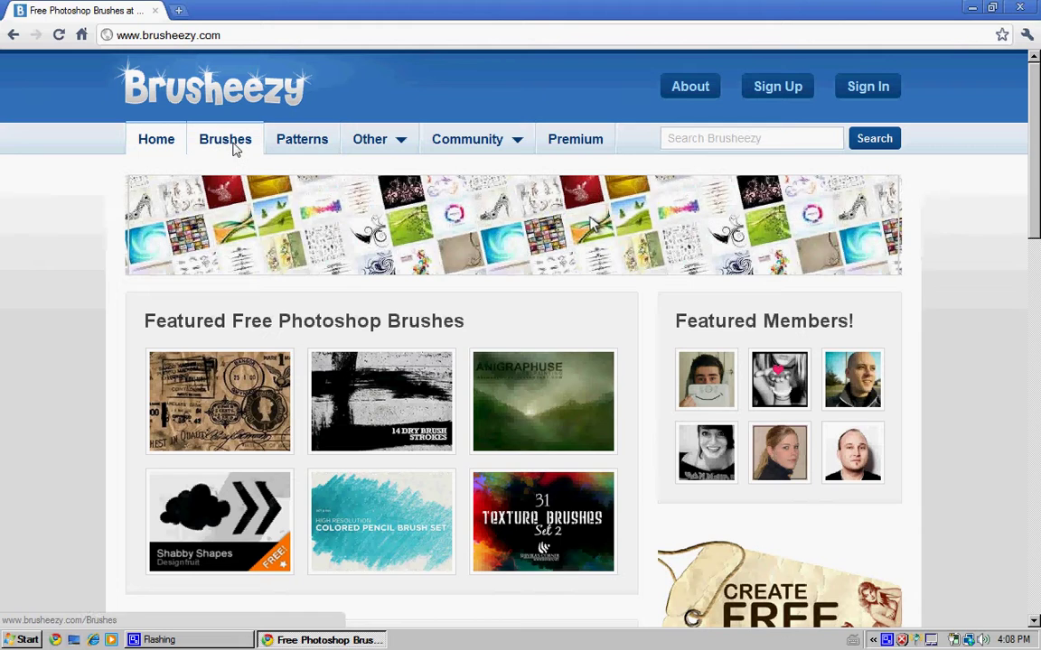
Open the Photoshop Brushes listing and scroll the gallery to find Strokes 04.
left_click(232, 150)
scroll(144, 446, "down", 4)
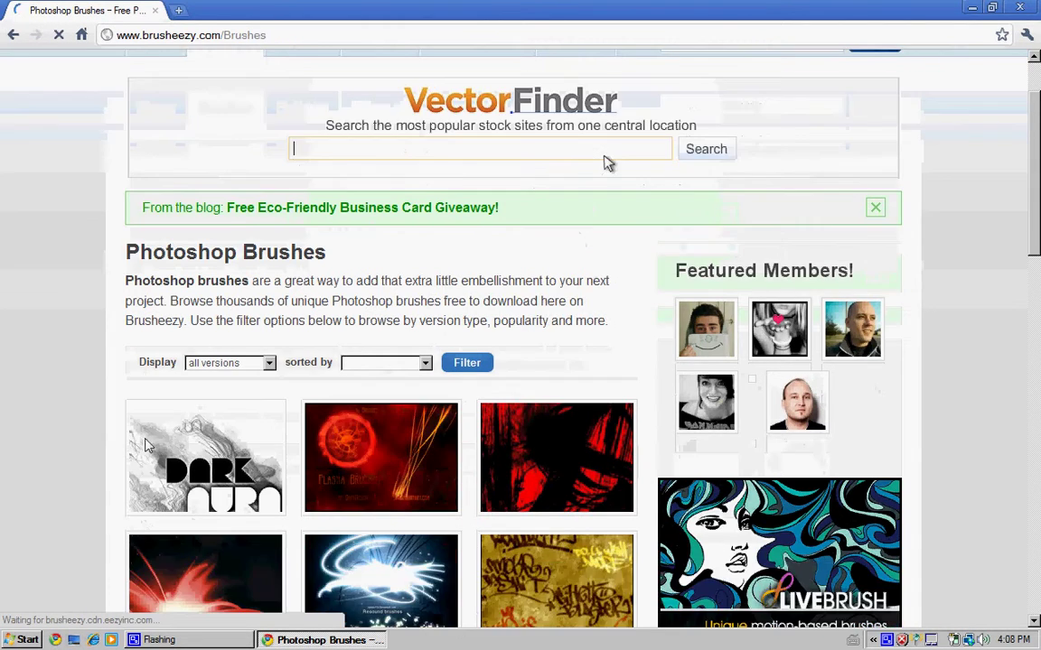
scroll(86, 398, "down", 1)
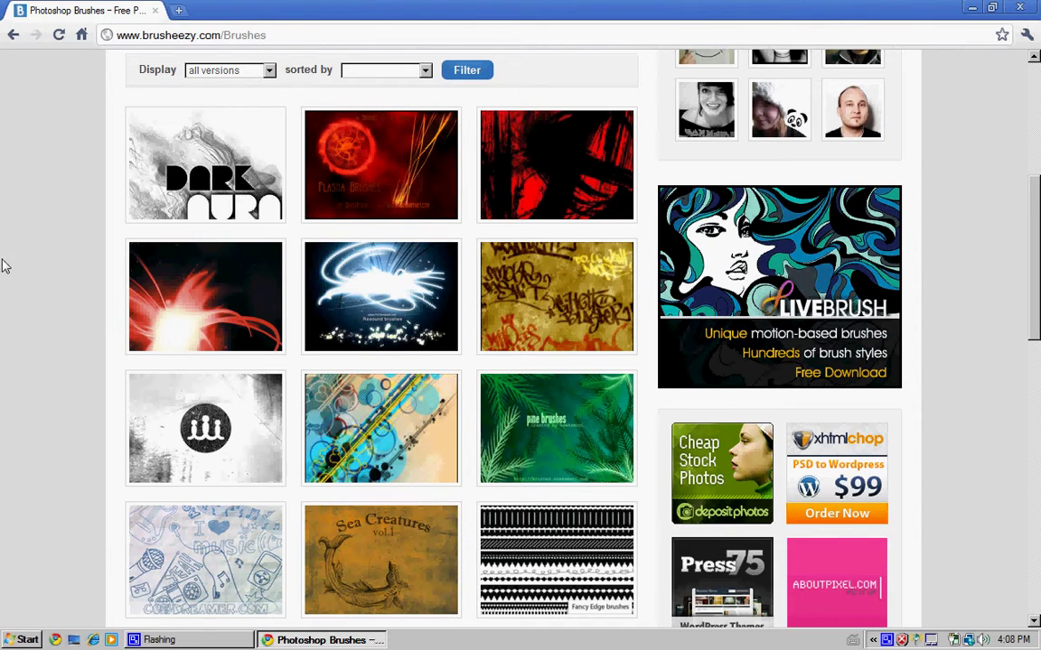
scroll(289, 333, "up", 1)
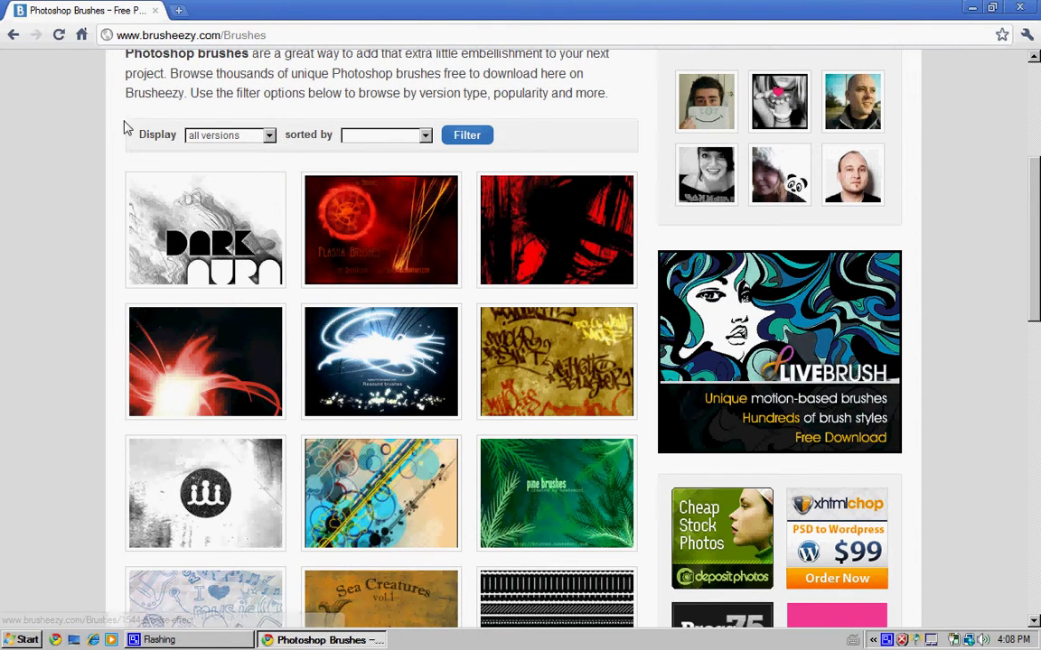
scroll(456, 233, "down", 1)
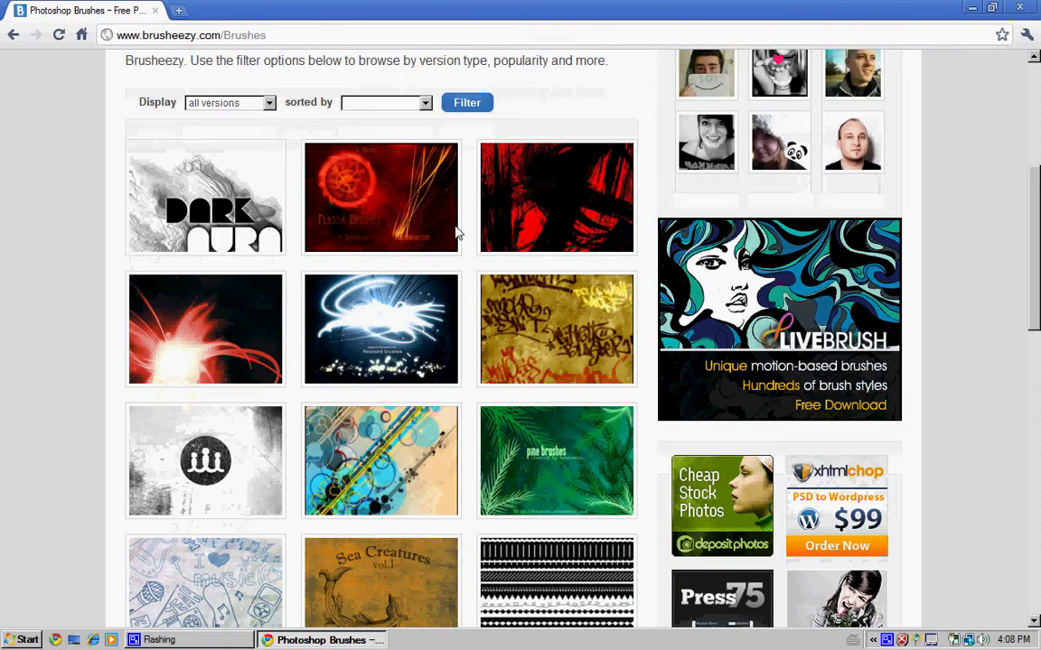
Open the Strokes 04 brush set page and preview its brushes.
left_click(533, 236)
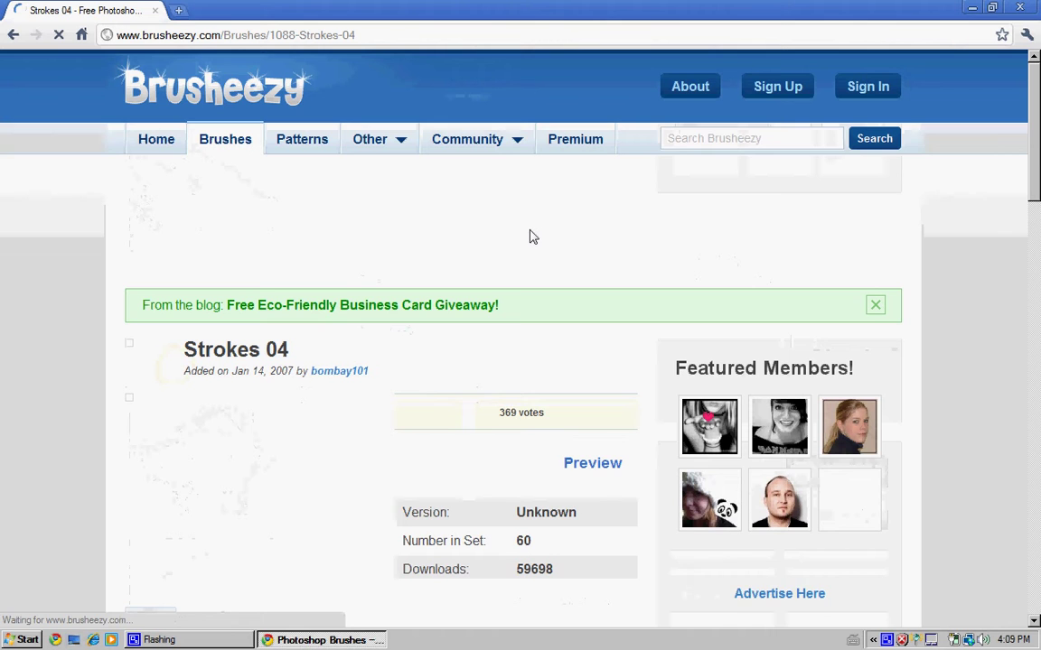
scroll(583, 208, "down", 1)
scroll(219, 413, "down", 3)
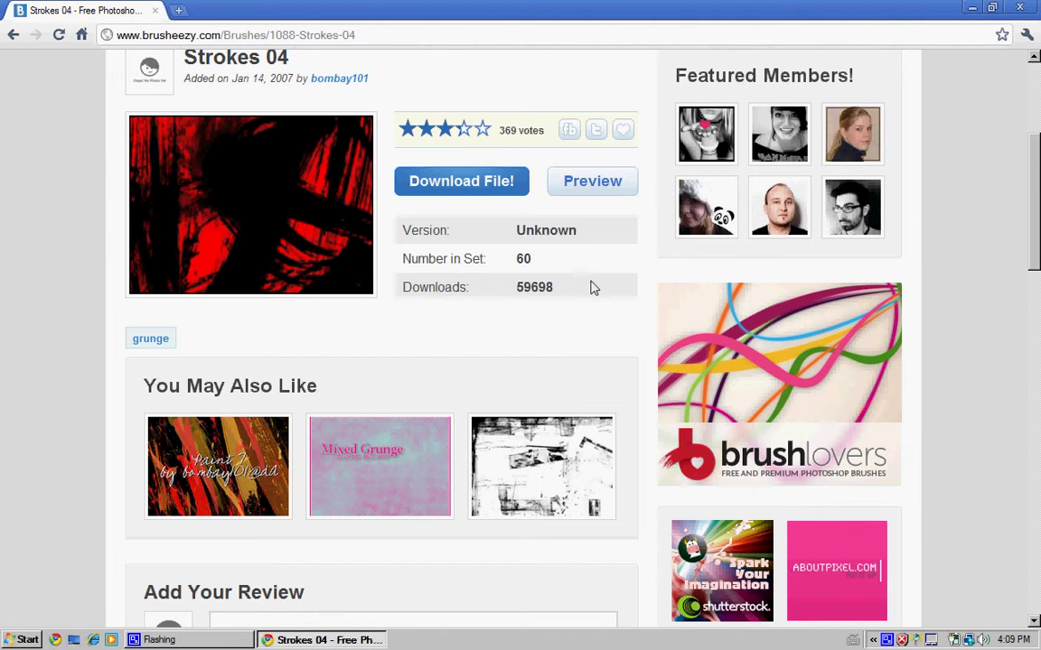
left_click(589, 186)
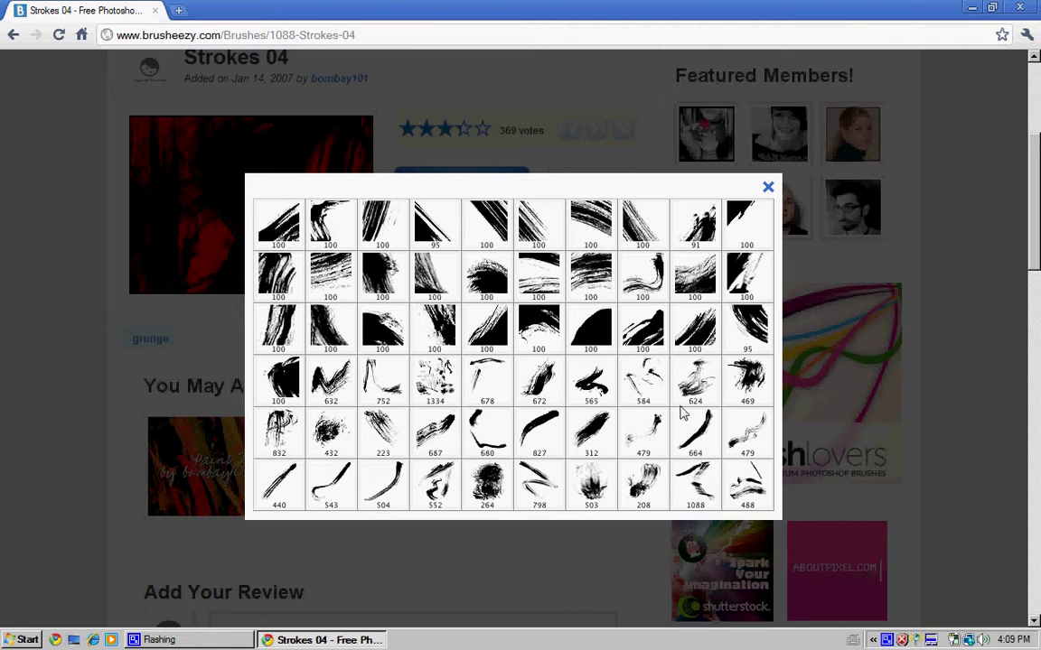
left_click(768, 187)
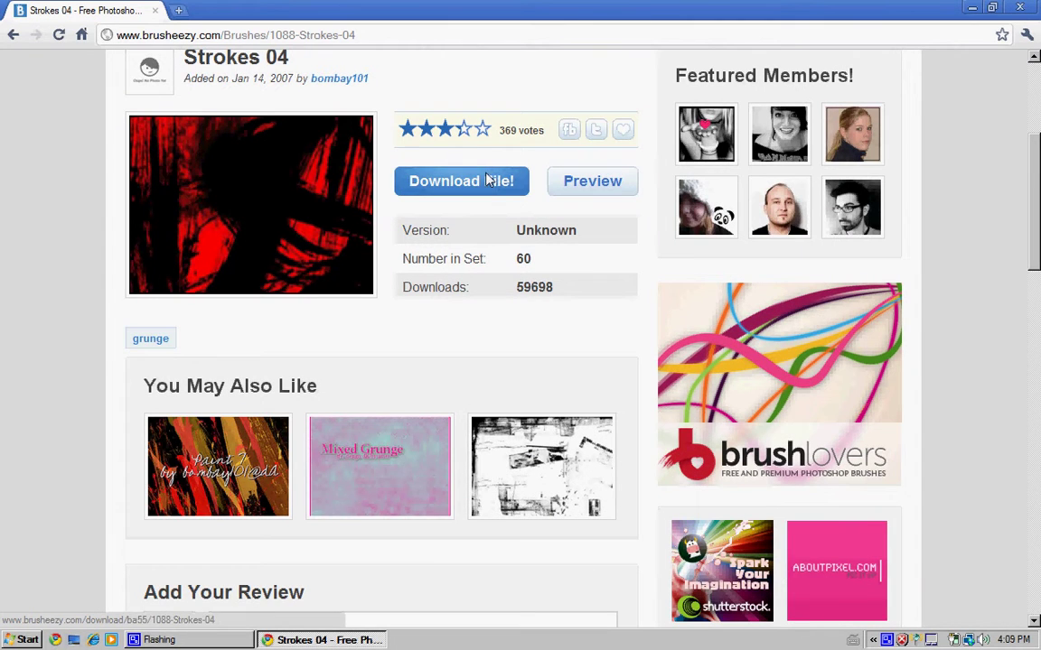
left_click(617, 195)
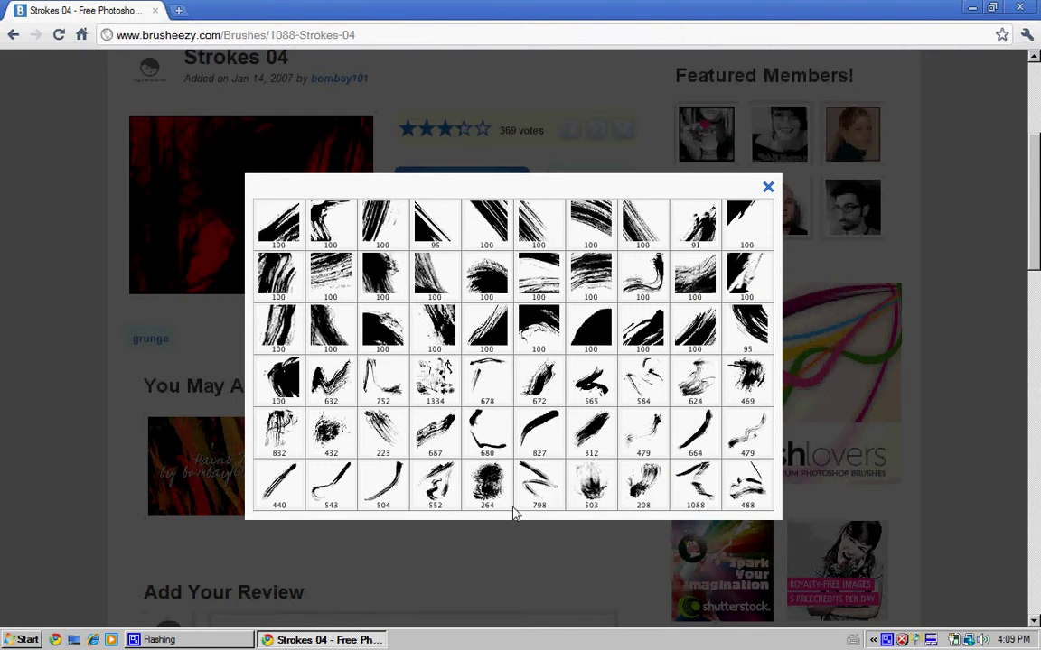
left_click(772, 192)
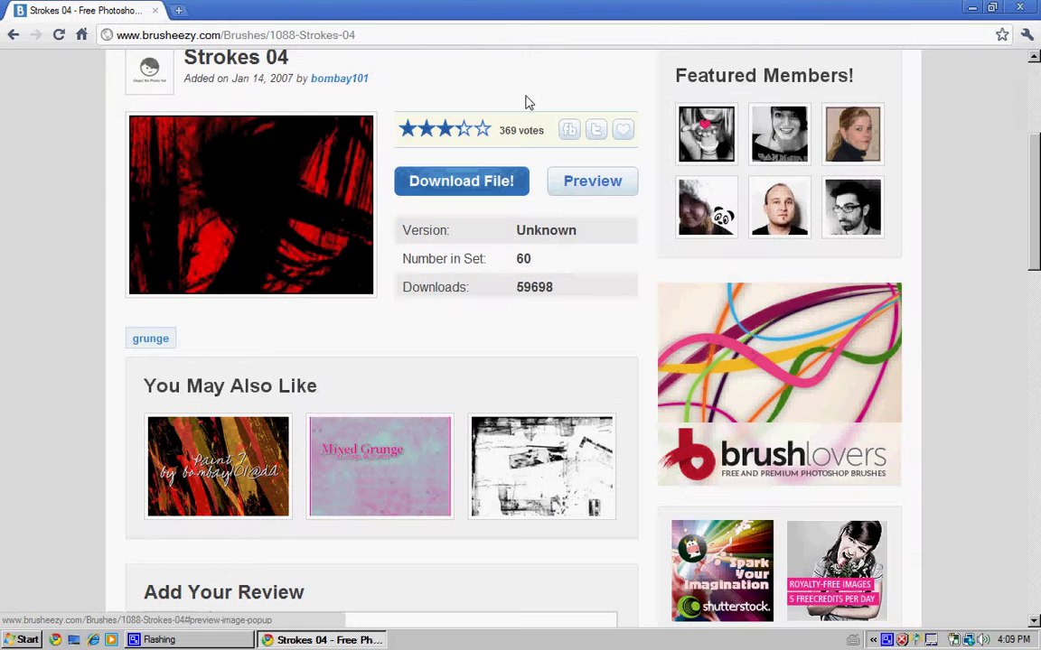
left_click(478, 195)
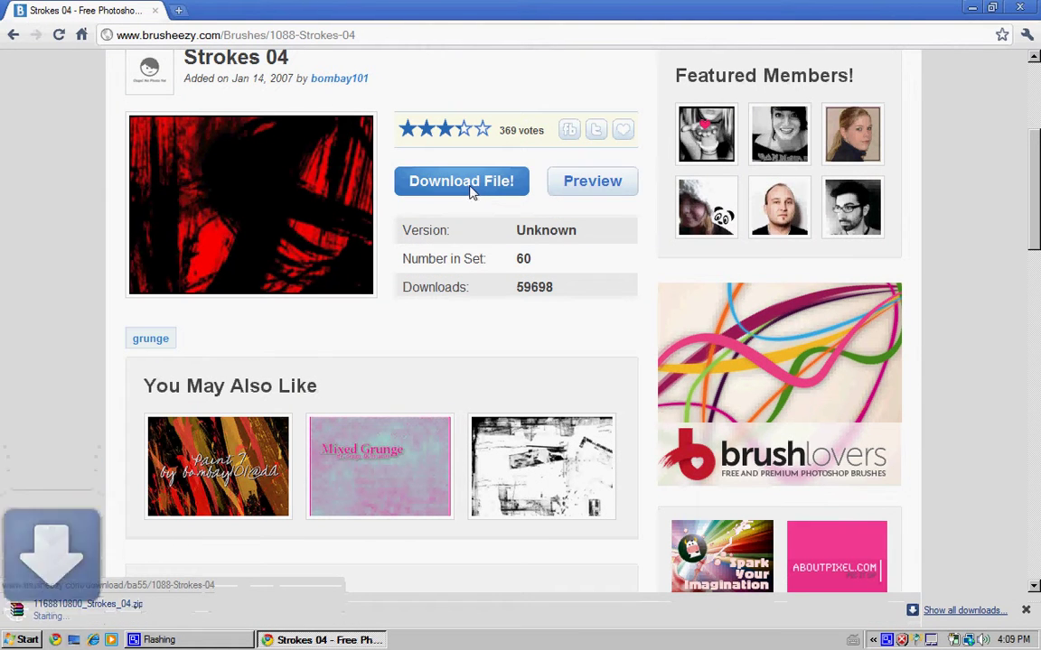
mouse_move(306, 288)
left_mouse_down()
mouse_move(131, 604)
mouse_move(320, 342)
left_mouse_up()
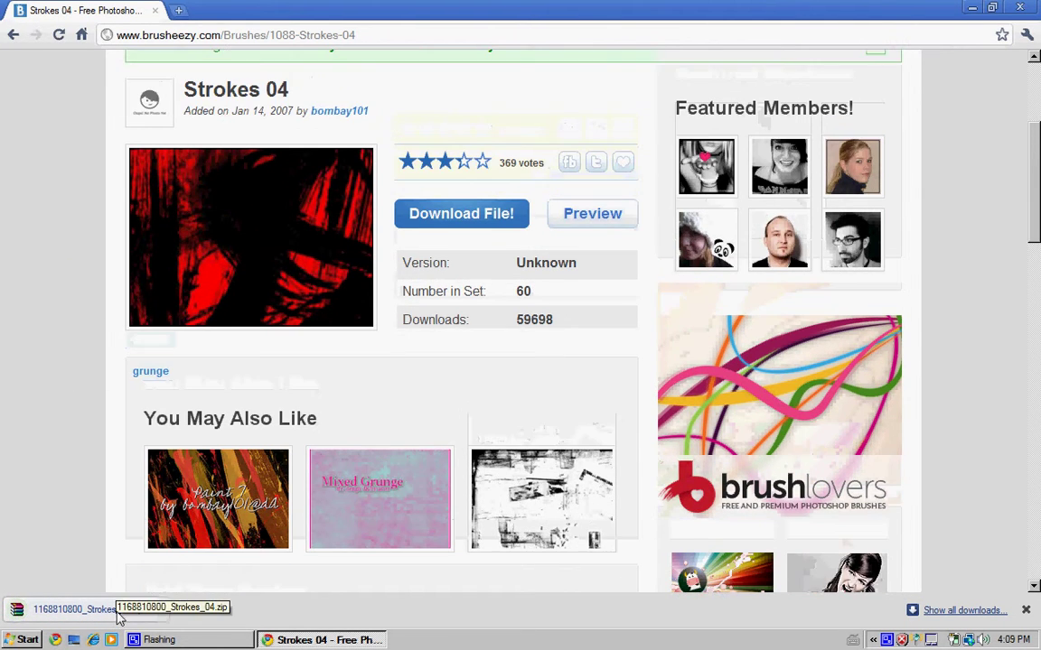
left_click(118, 614)
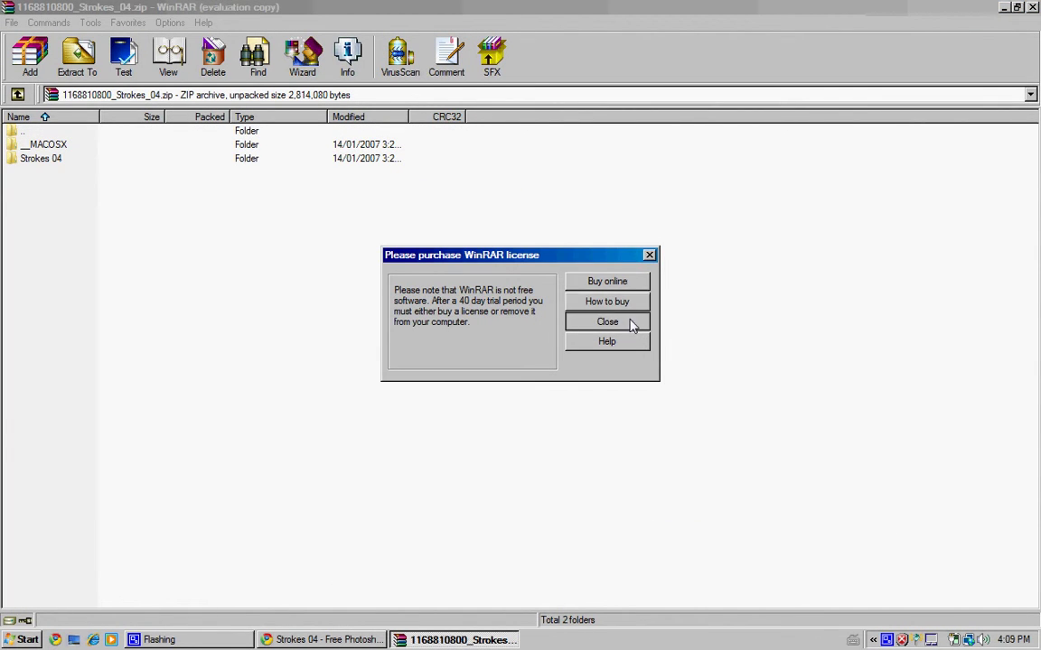
left_click(629, 322)
double_click(284, 162)
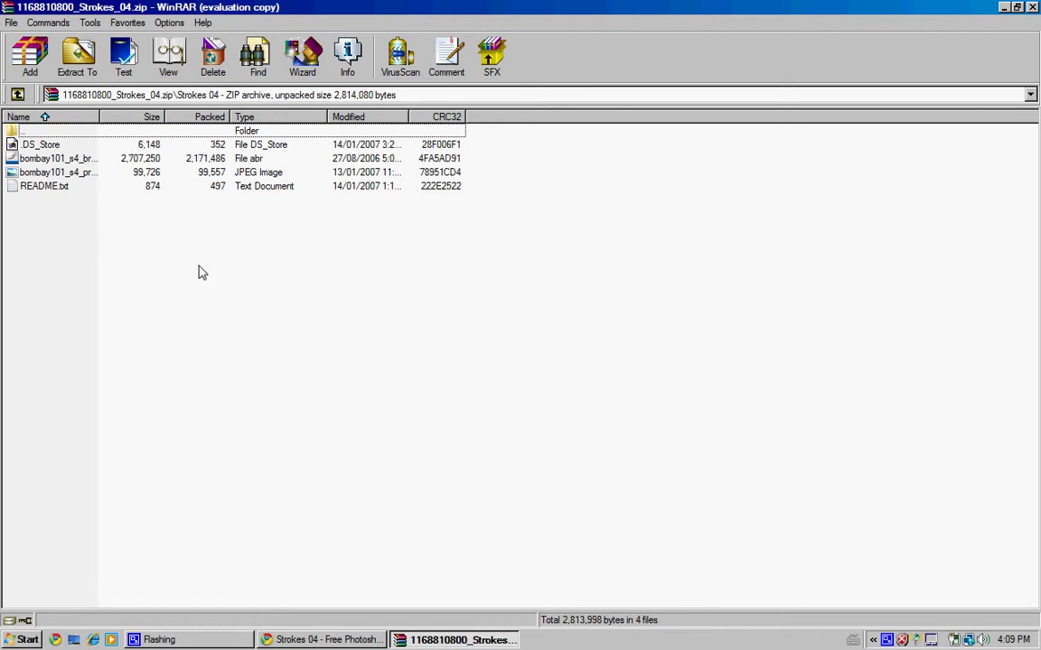
left_click(231, 187)
double_click(231, 187)
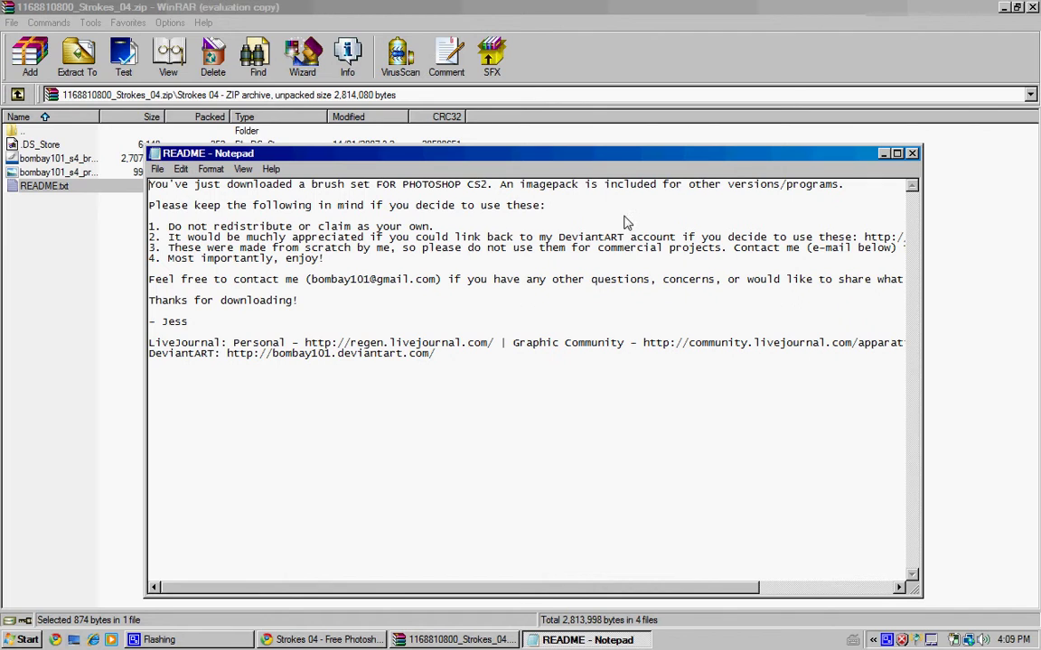
left_click_drag(468, 184, 579, 184)
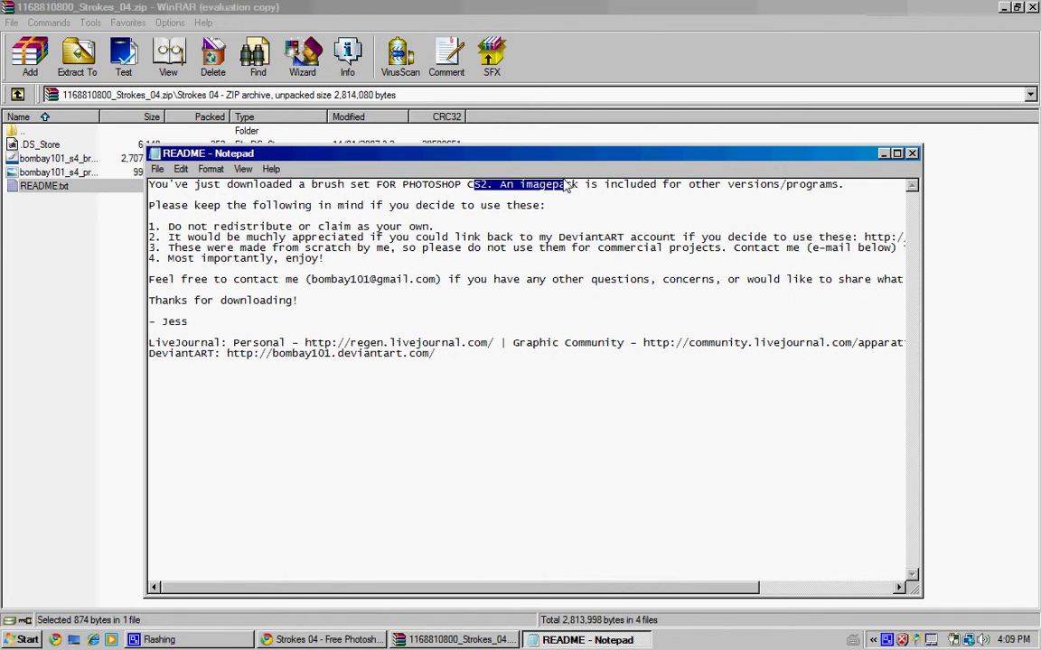
left_click(727, 225)
left_click(637, 185)
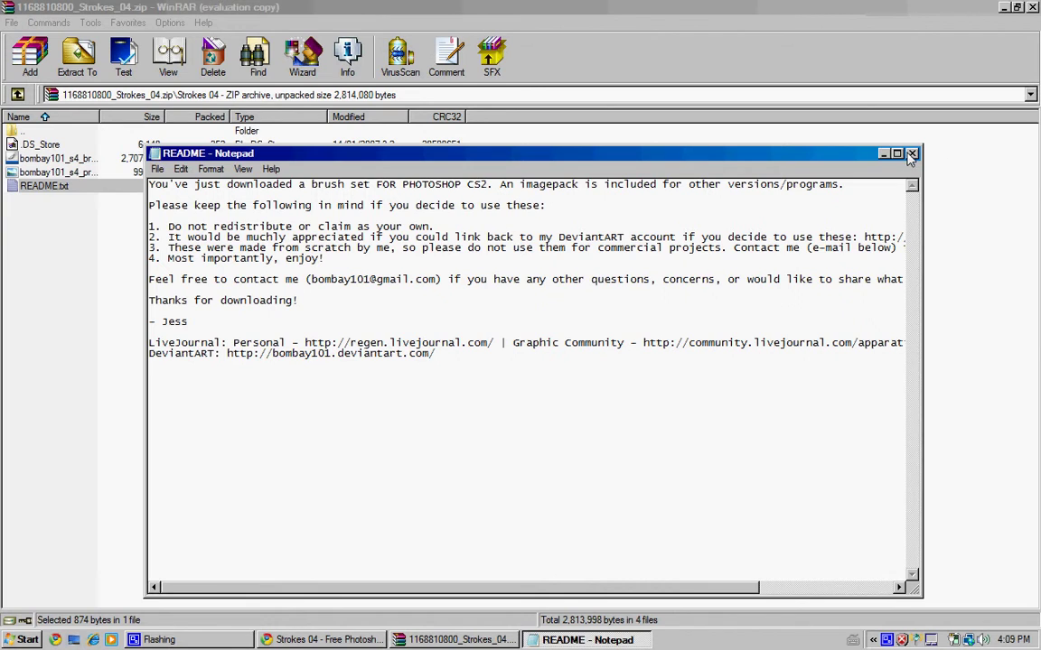
key("alt+F4")
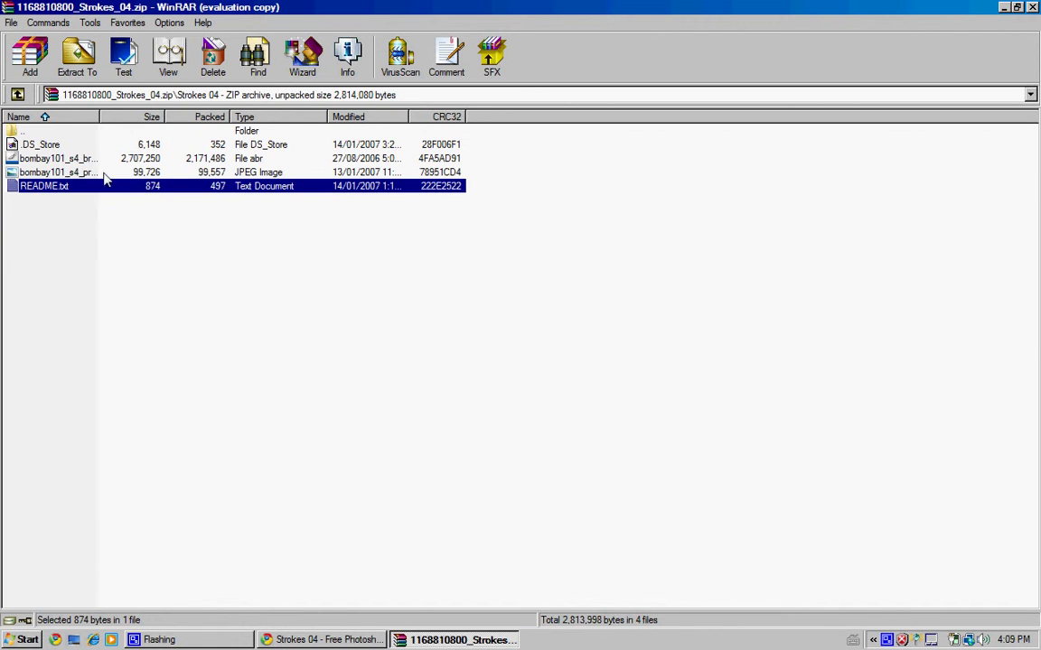
Sort the Strokes 04 files by packed size, then go up to the archive root.
left_click(276, 173)
left_click(188, 116)
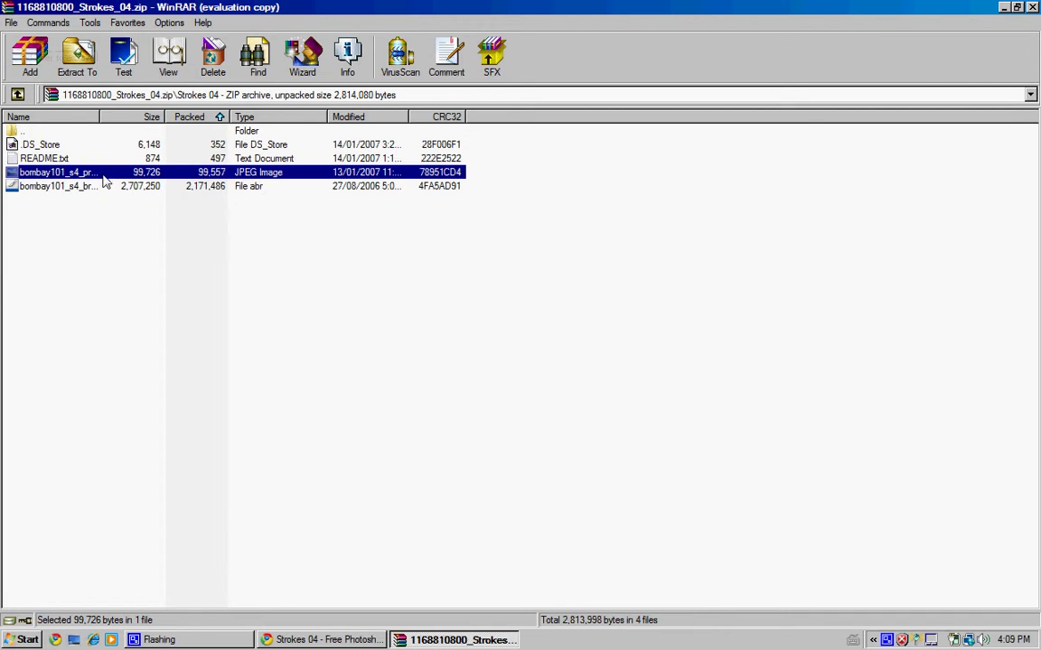
left_click(61, 134)
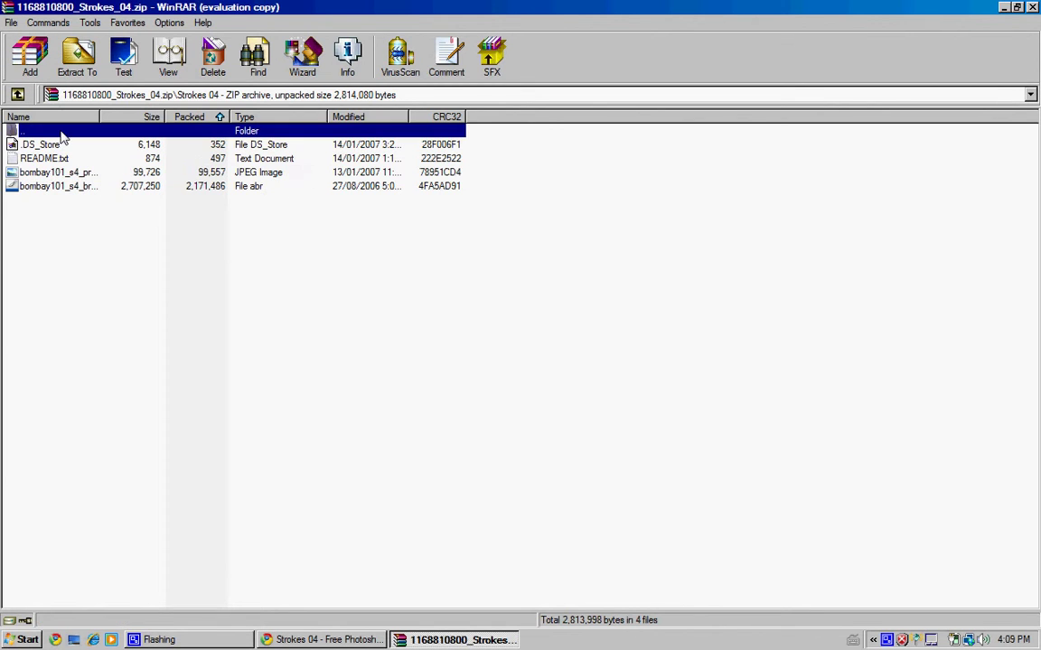
left_click(75, 186)
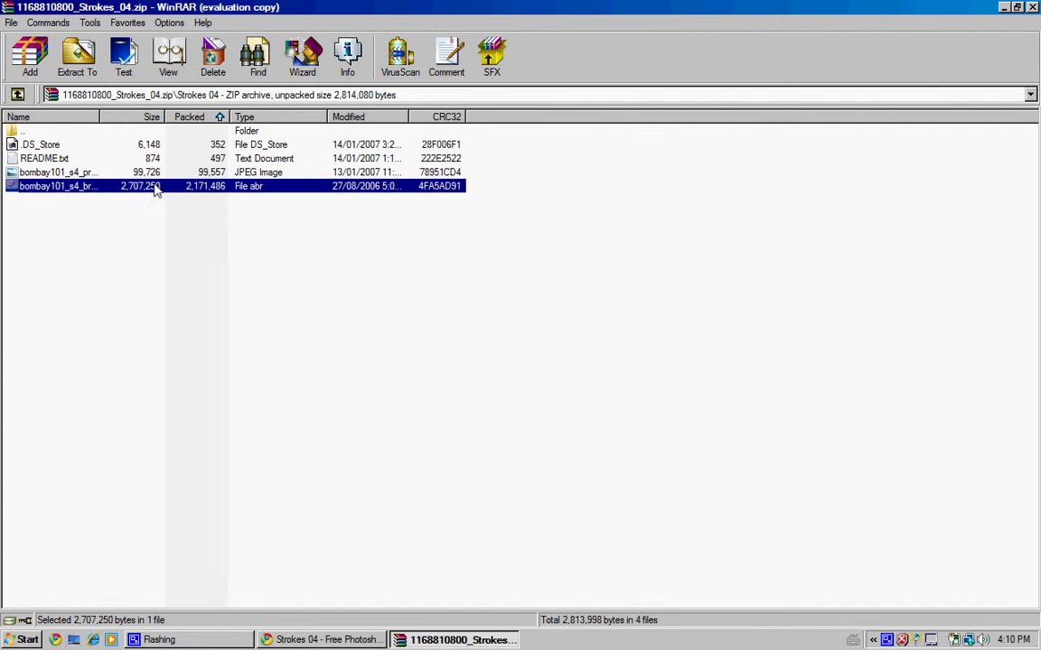
left_click(25, 199)
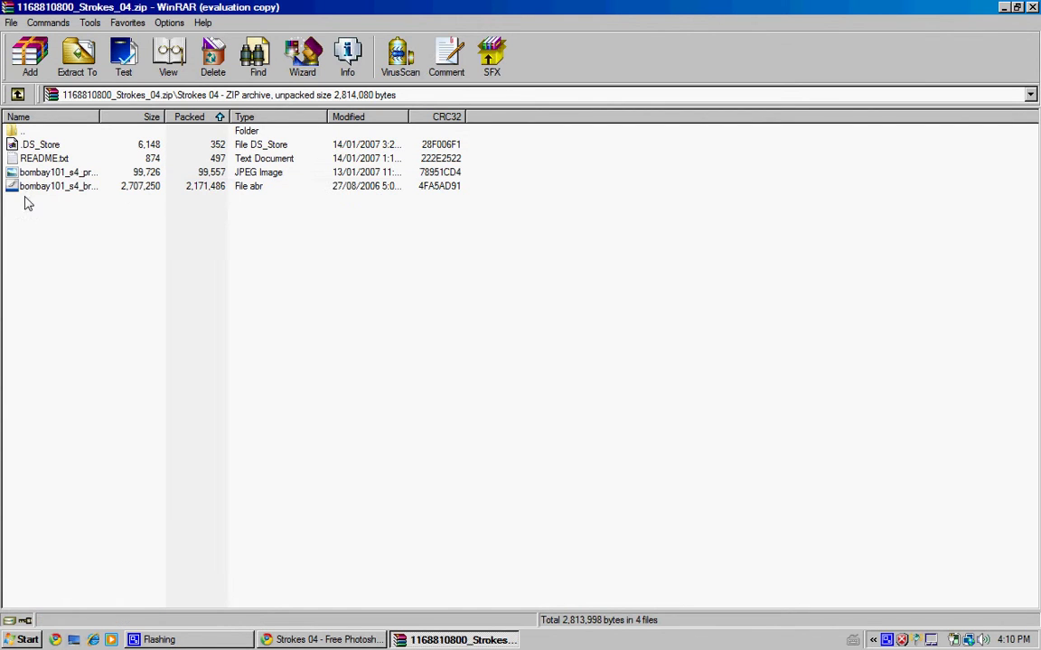
left_click(15, 145)
left_click(35, 133)
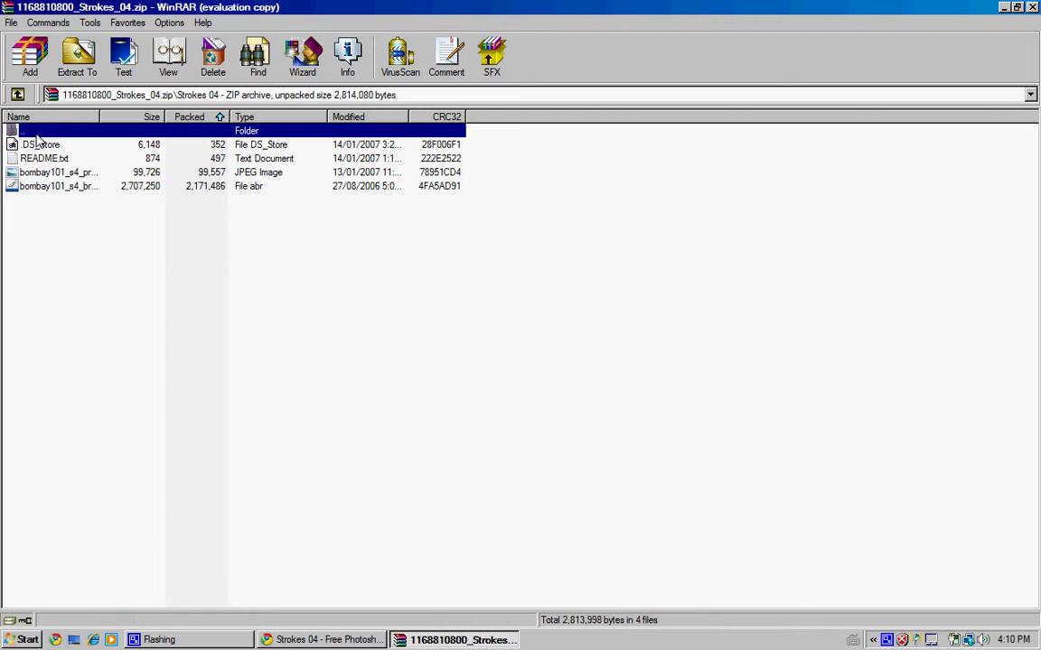
double_click(37, 132)
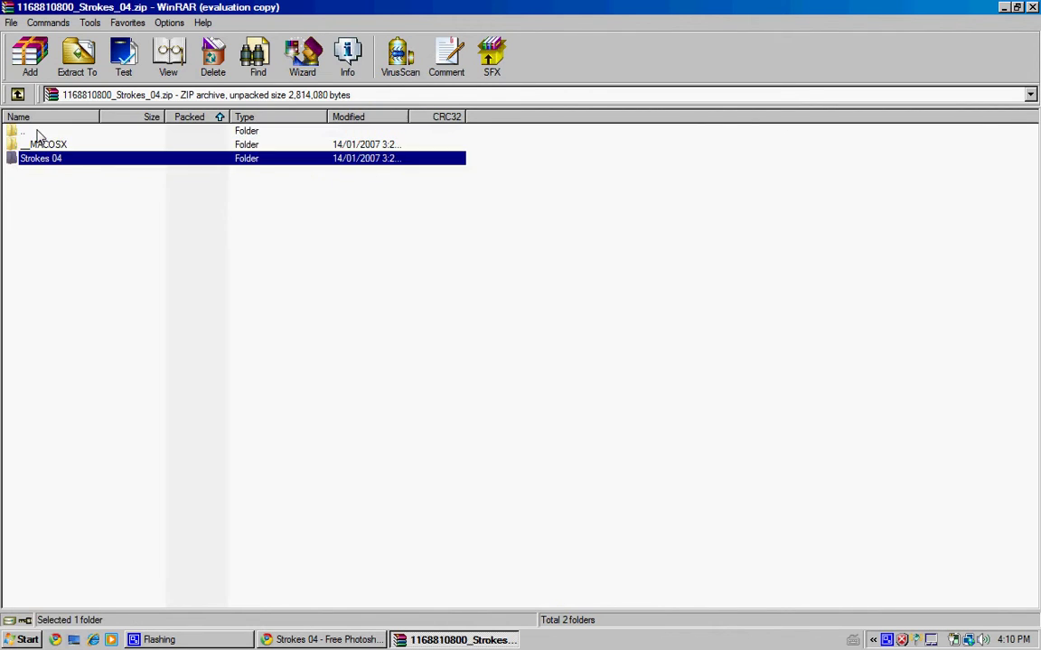
left_click(37, 132)
left_click(150, 217)
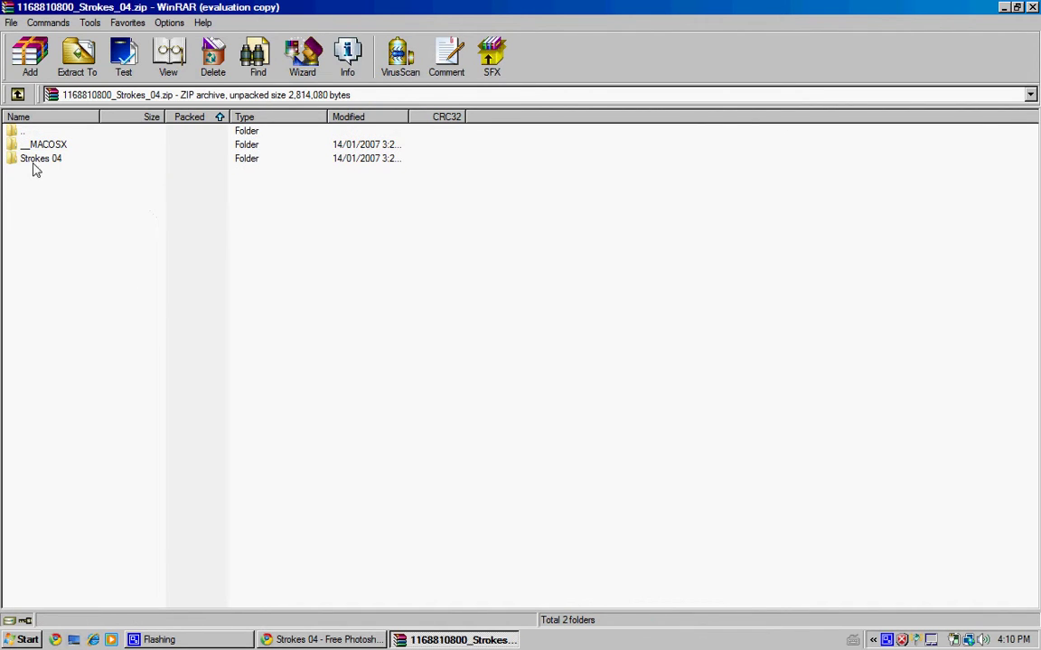
Inspect the __MACOSX folder, then reopen Strokes 04 and select bombay101_s4_brush.abr.
double_click(51, 147)
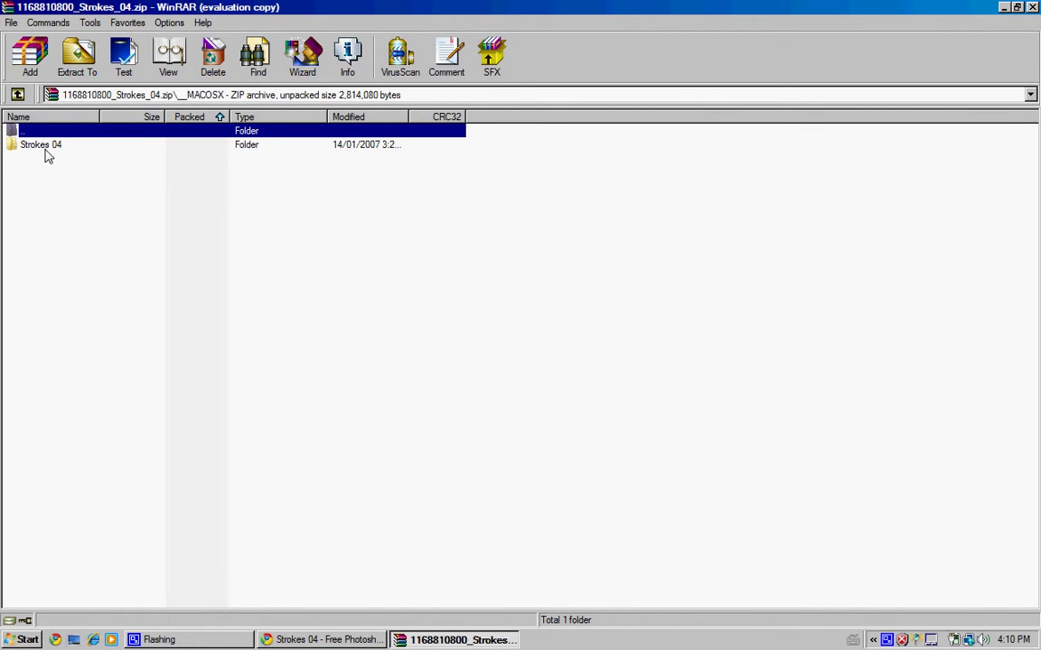
double_click(47, 152)
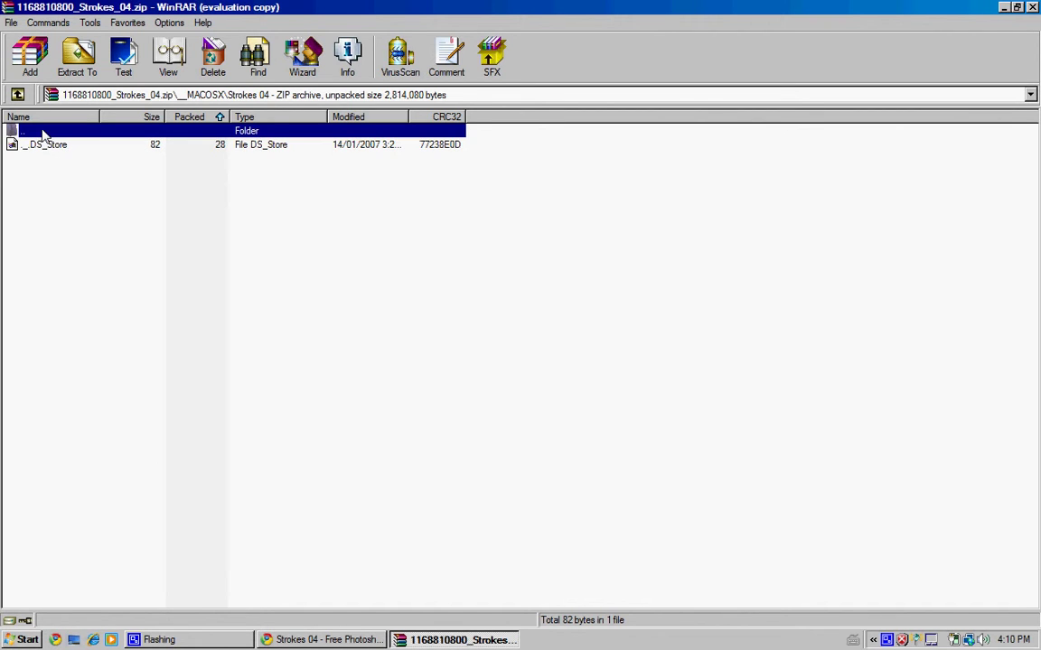
double_click(42, 132)
left_click(41, 131)
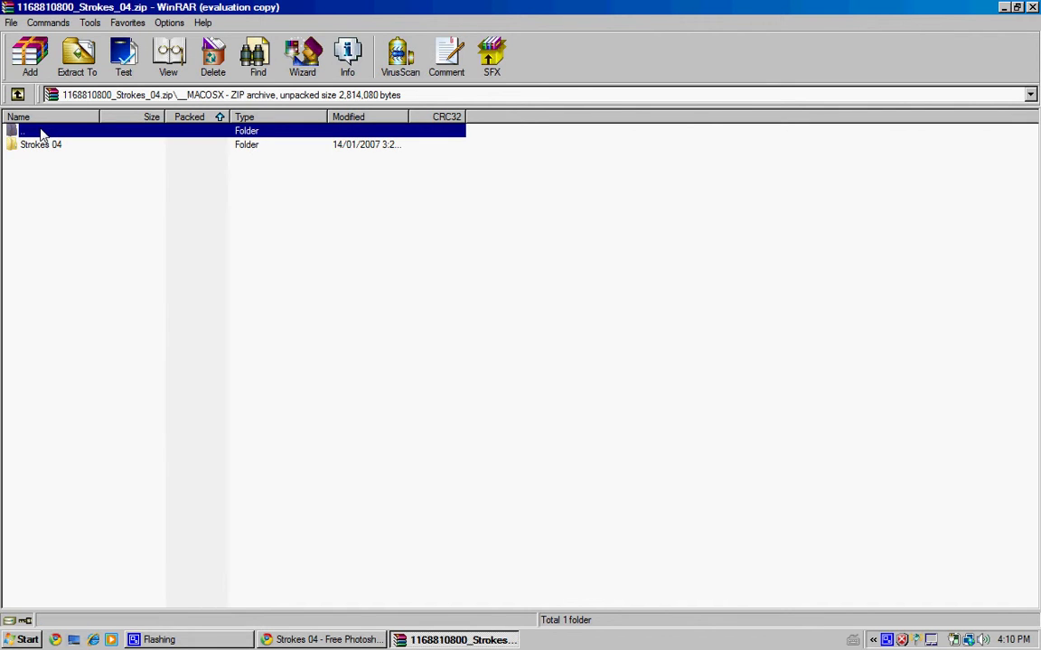
double_click(41, 132)
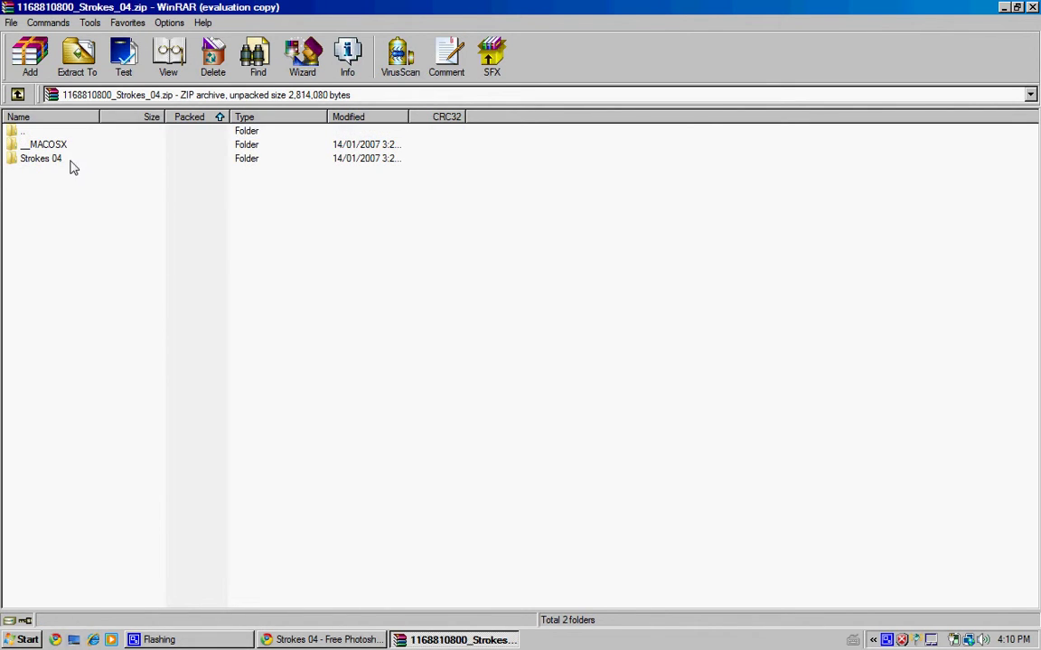
double_click(69, 160)
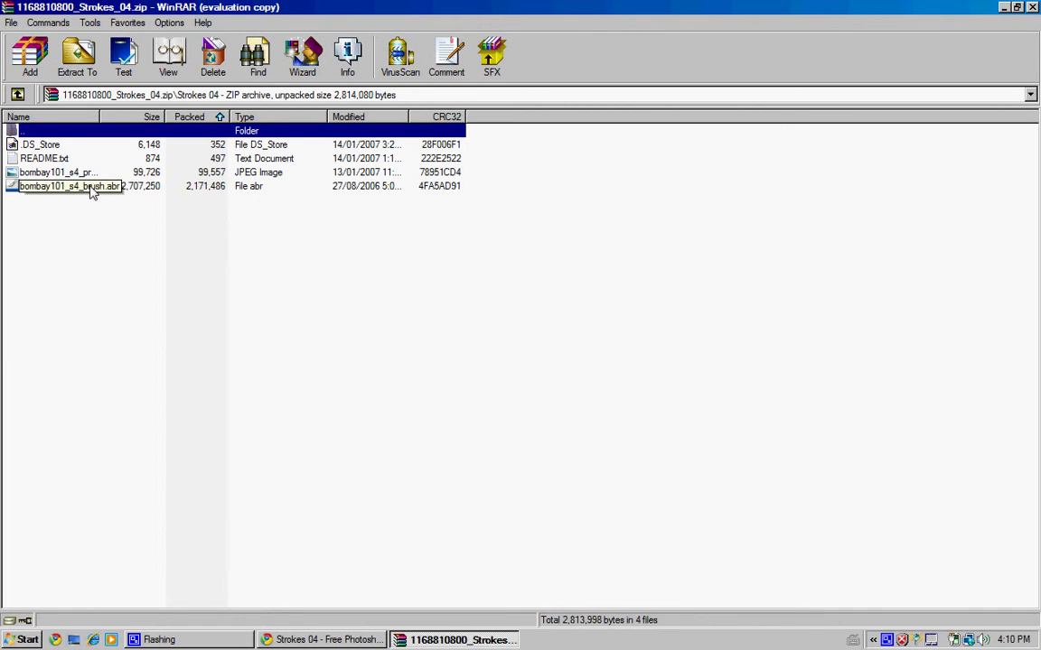
left_click(67, 188)
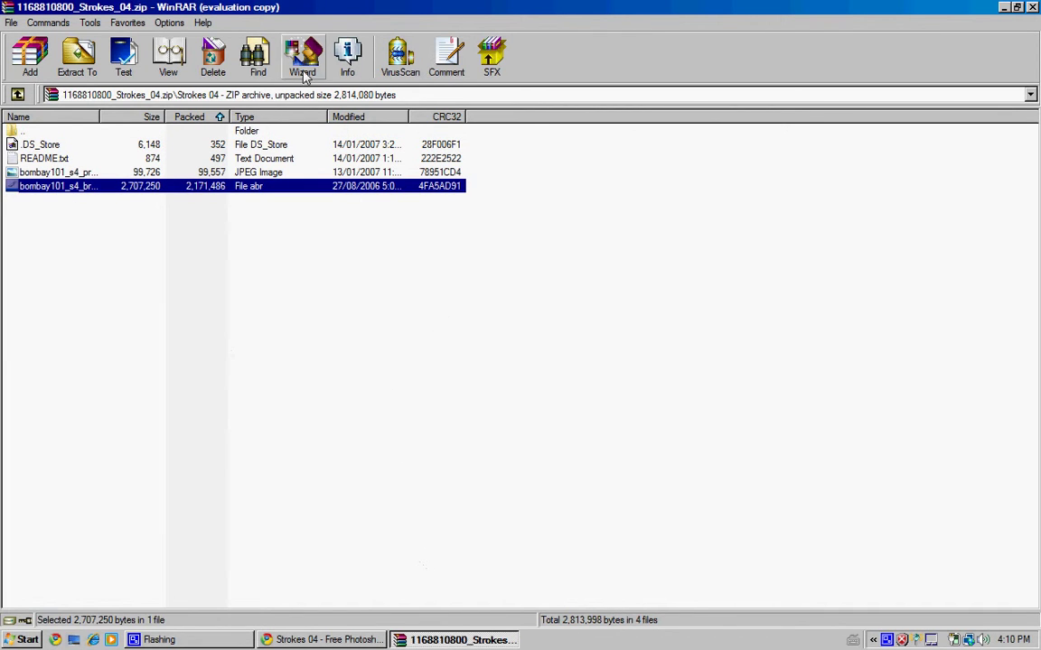
Bring up the context menu on bombay101_s4_brush.abr and dismiss it without choosing anything.
right_click(332, 190)
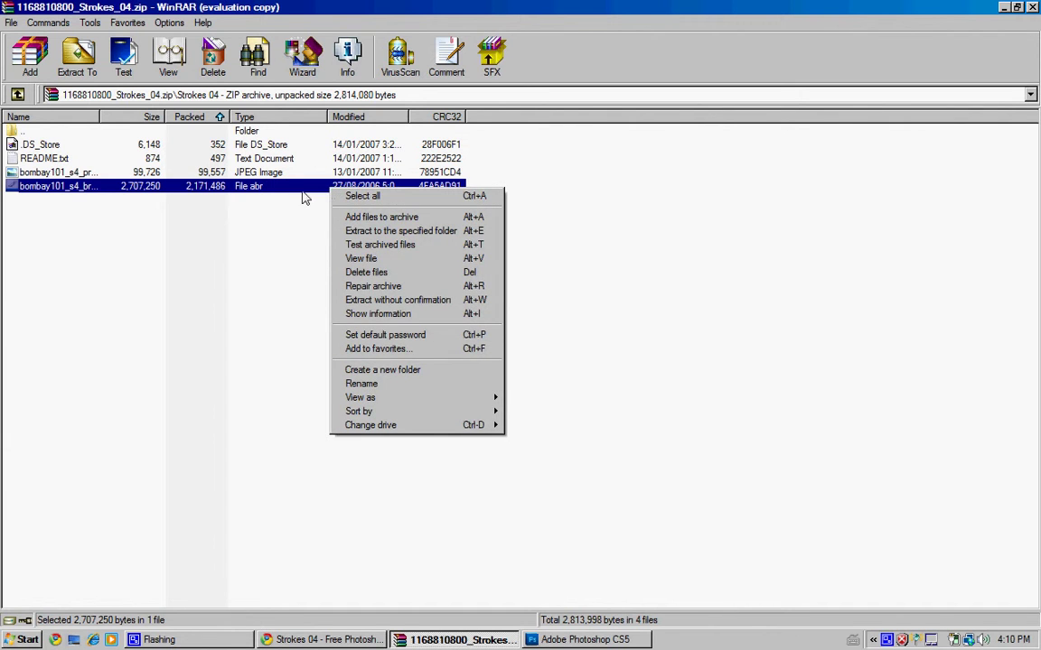
left_click(313, 262)
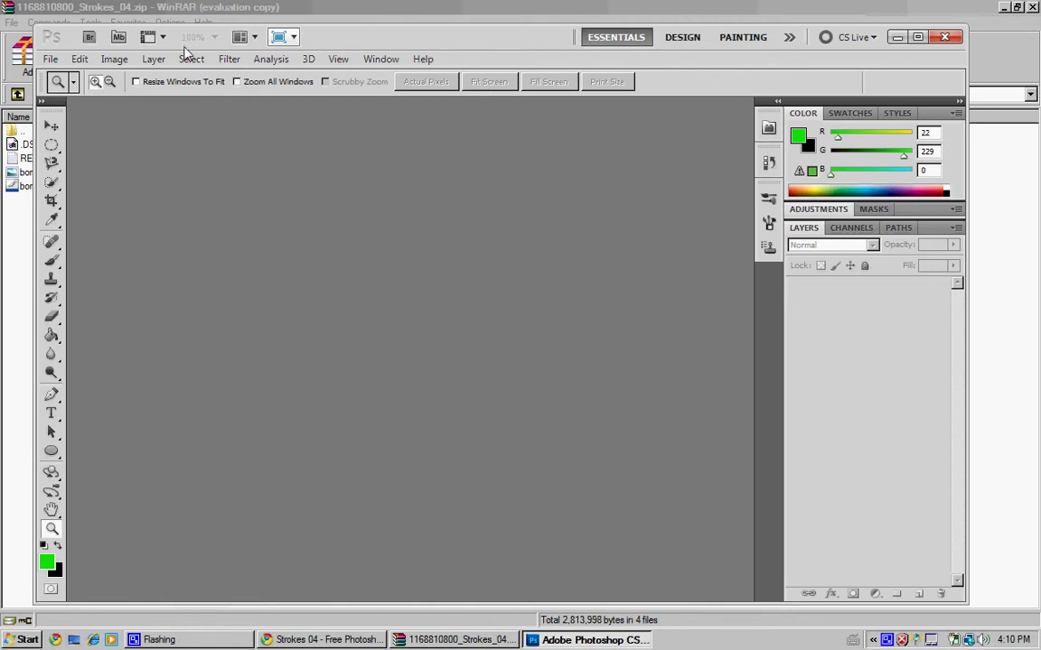
Create a new 348 × 479 px, 72 ppi white document with Ctrl+N and zoom in.
left_click(50, 60)
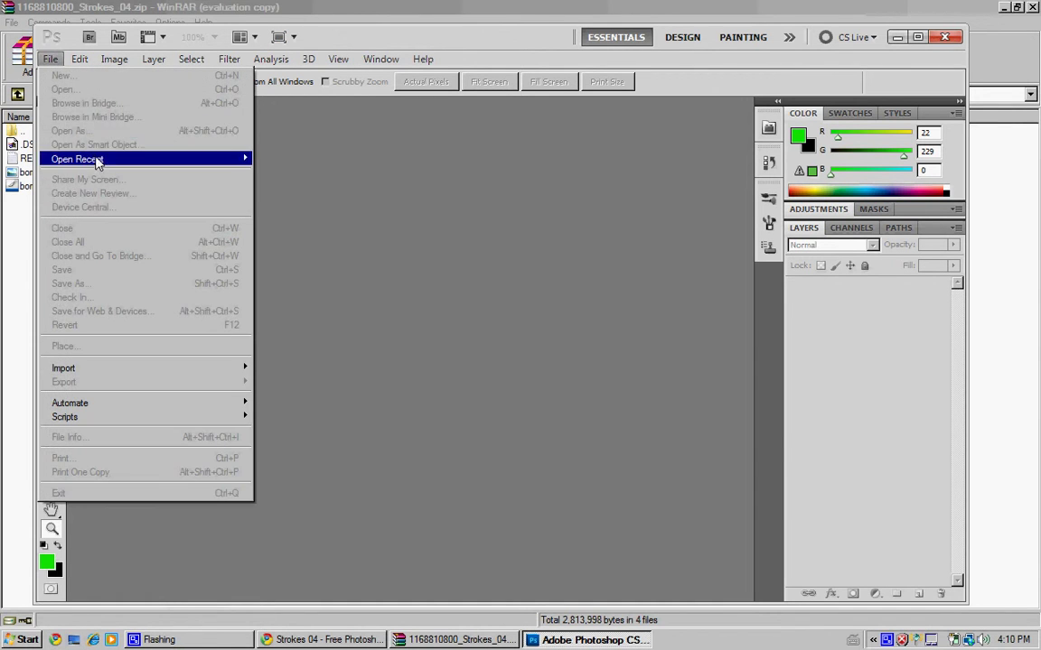
left_click(267, 177)
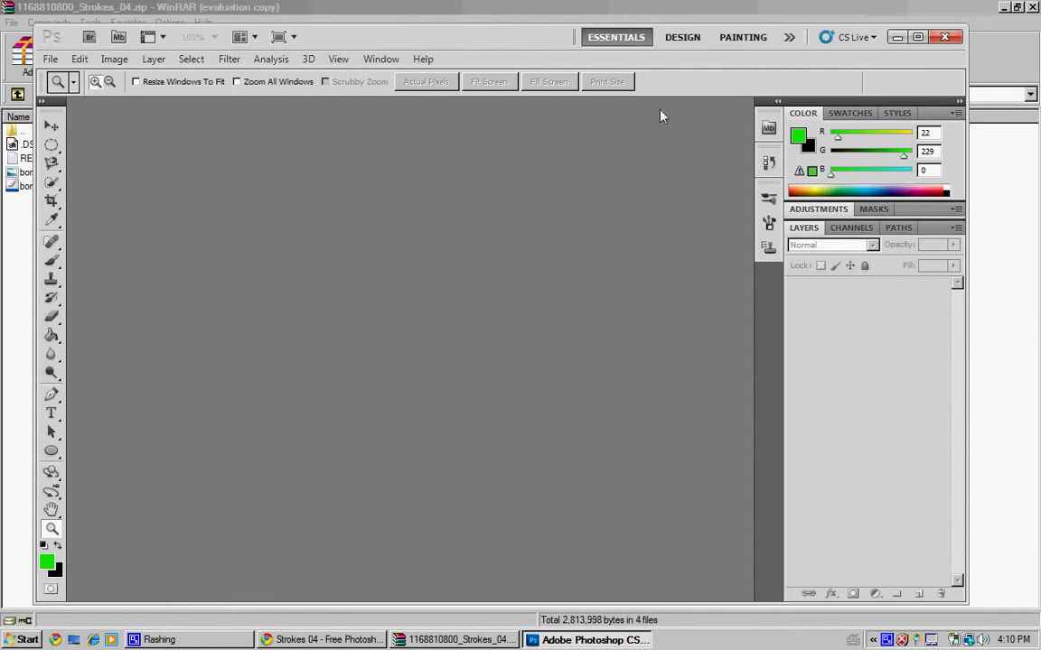
left_click(51, 61)
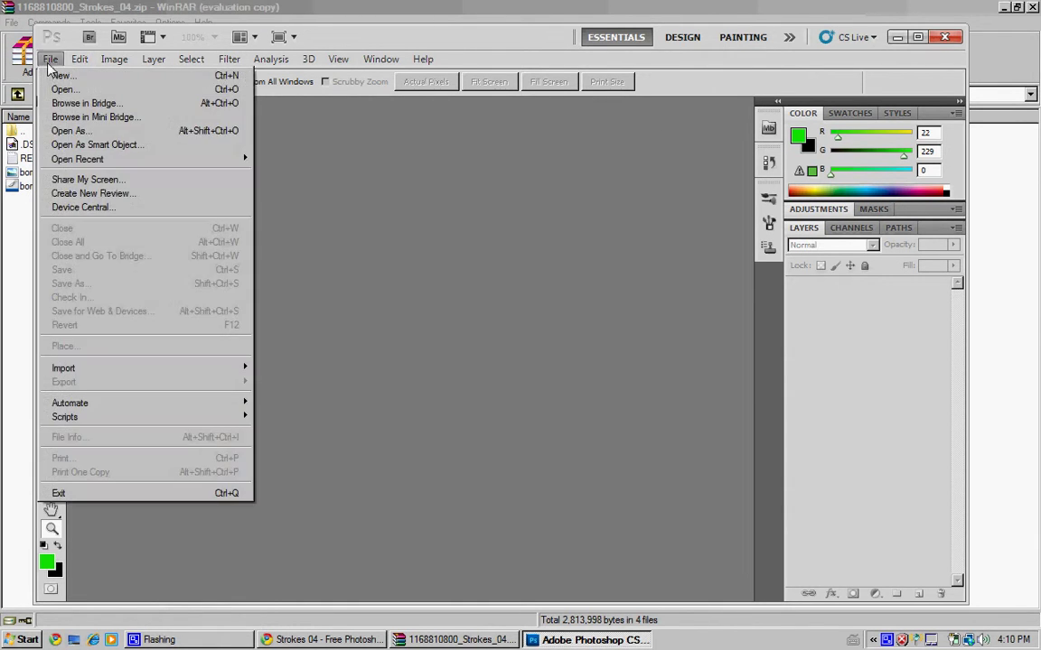
key("ctrl+n")
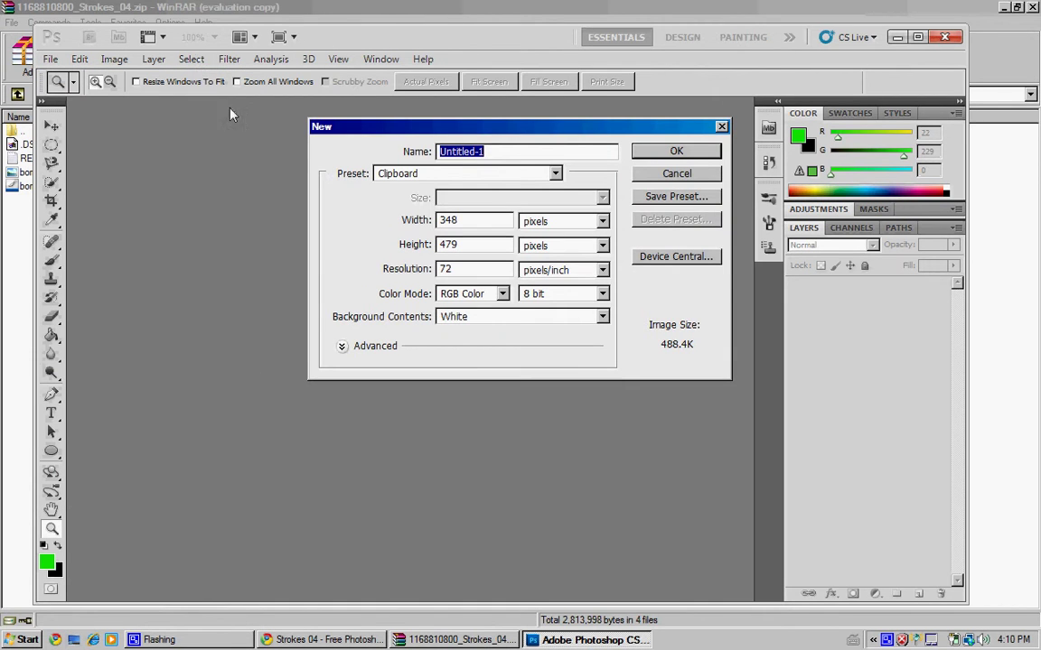
left_click(703, 157)
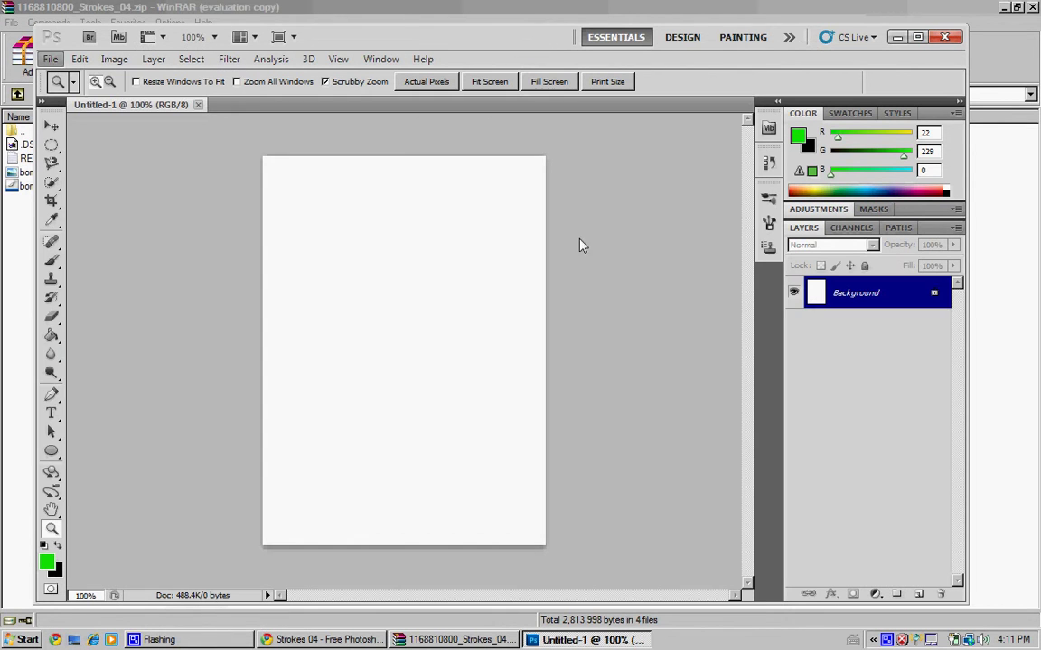
left_click(581, 244)
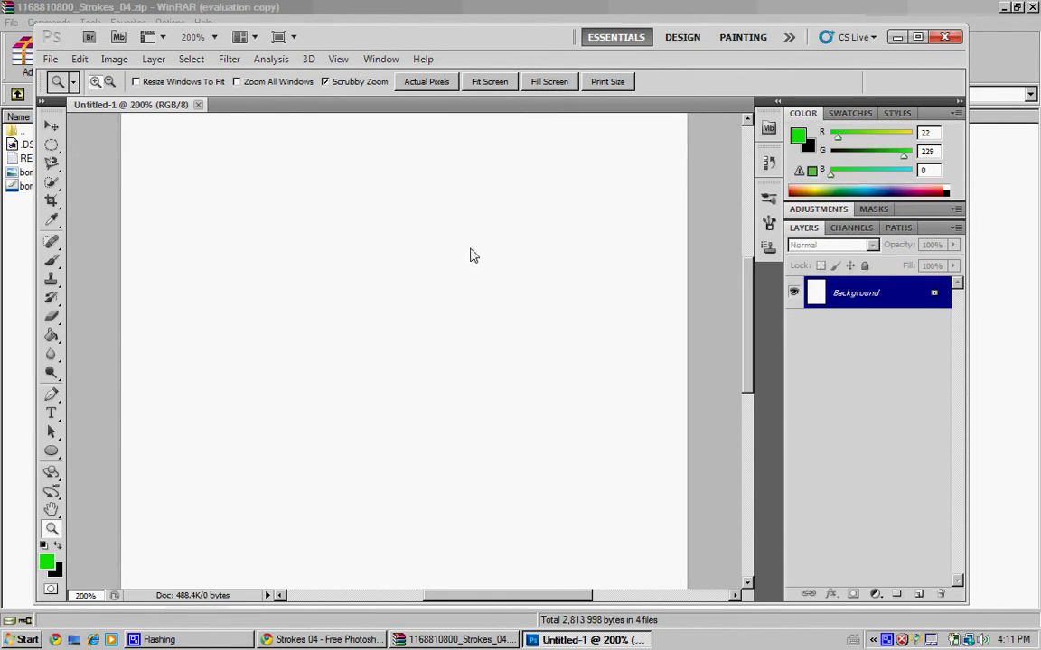
Switch to the Brush tool and pick the 798 px stroke brush from the preset picker.
left_click_drag(361, 231, 316, 329)
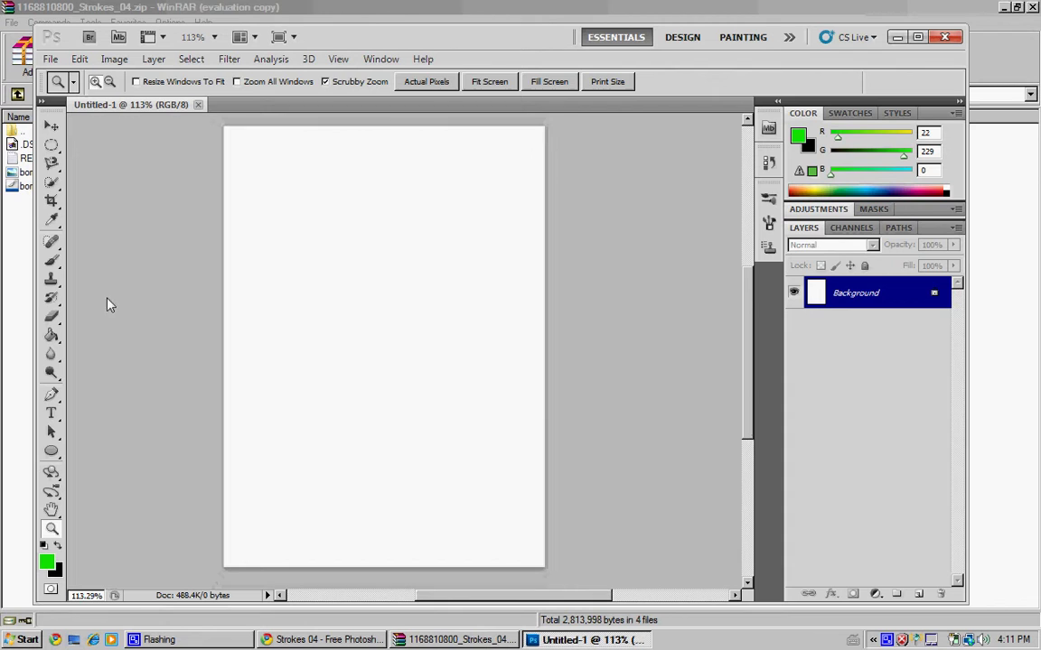
left_click(52, 126)
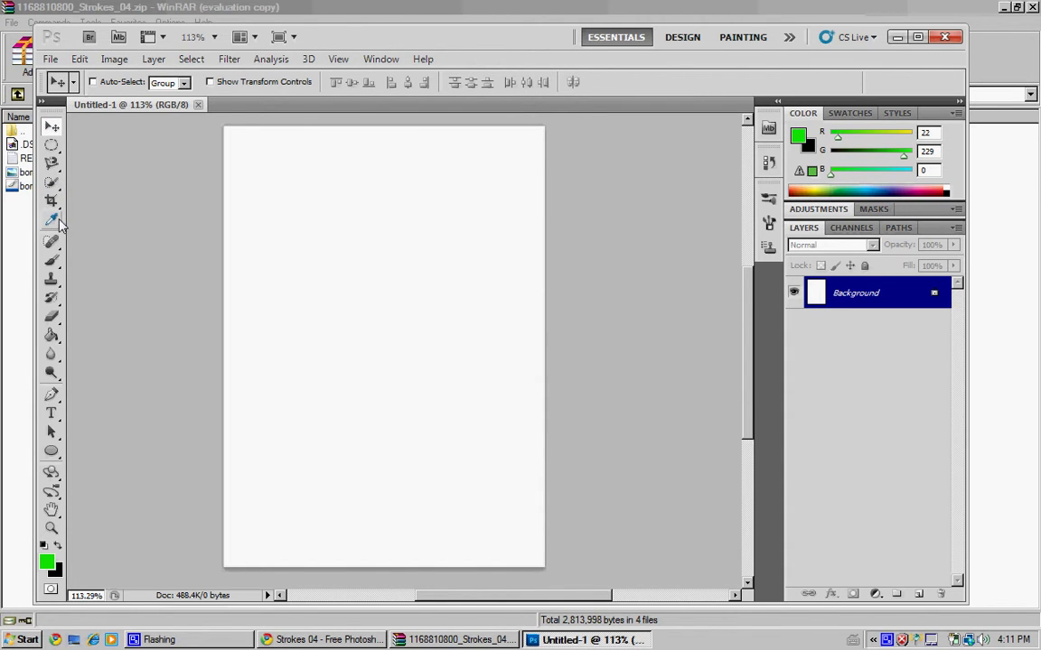
left_click(51, 262)
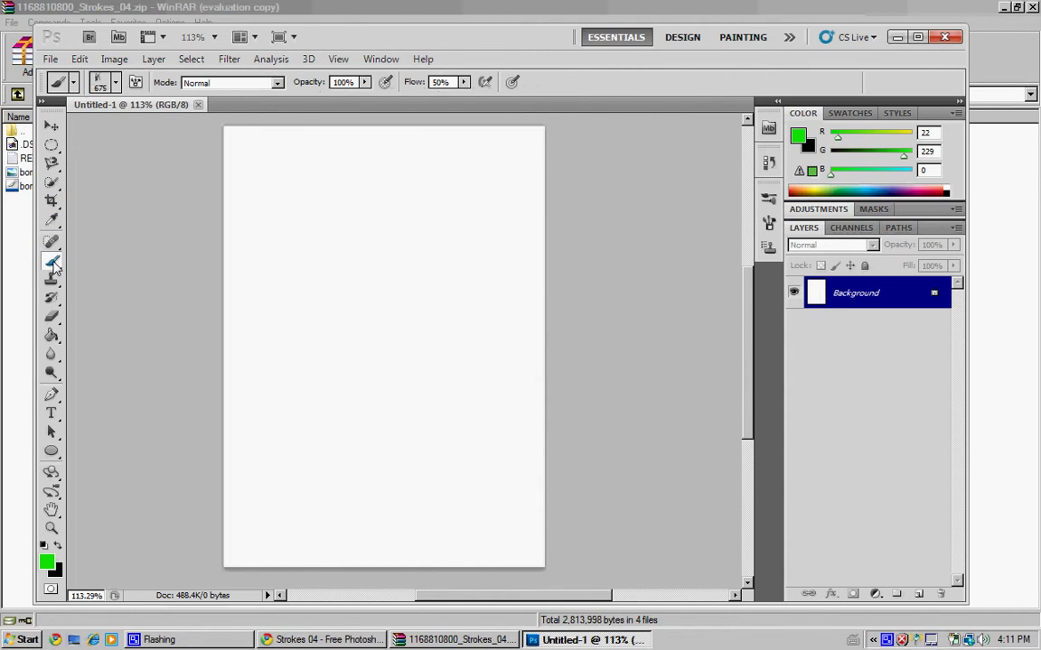
left_click(115, 83)
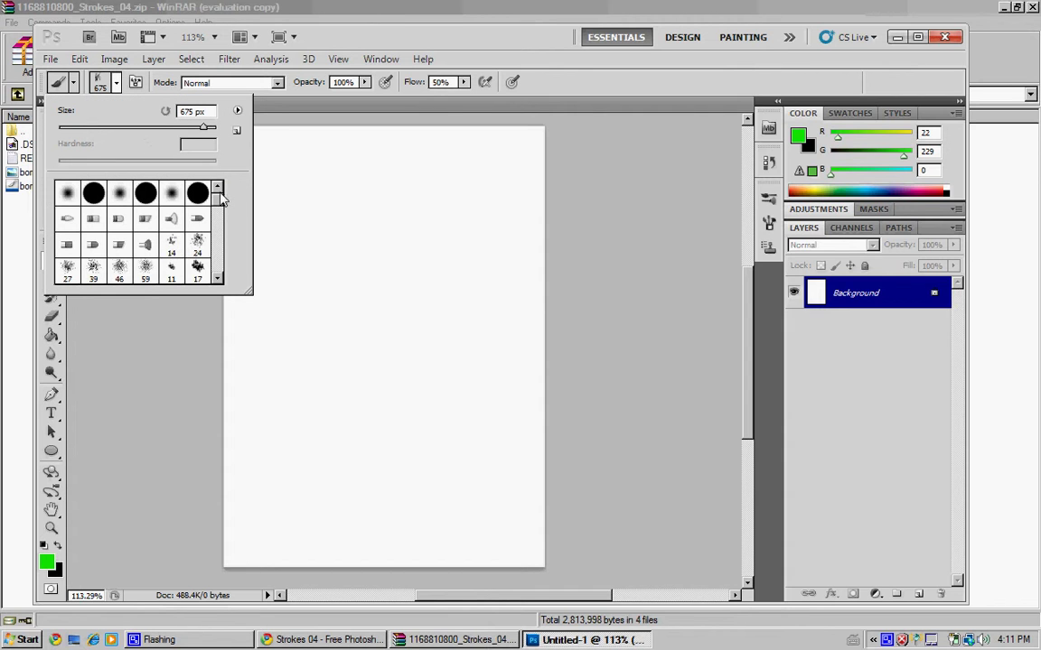
scroll(221, 226, "down", 3)
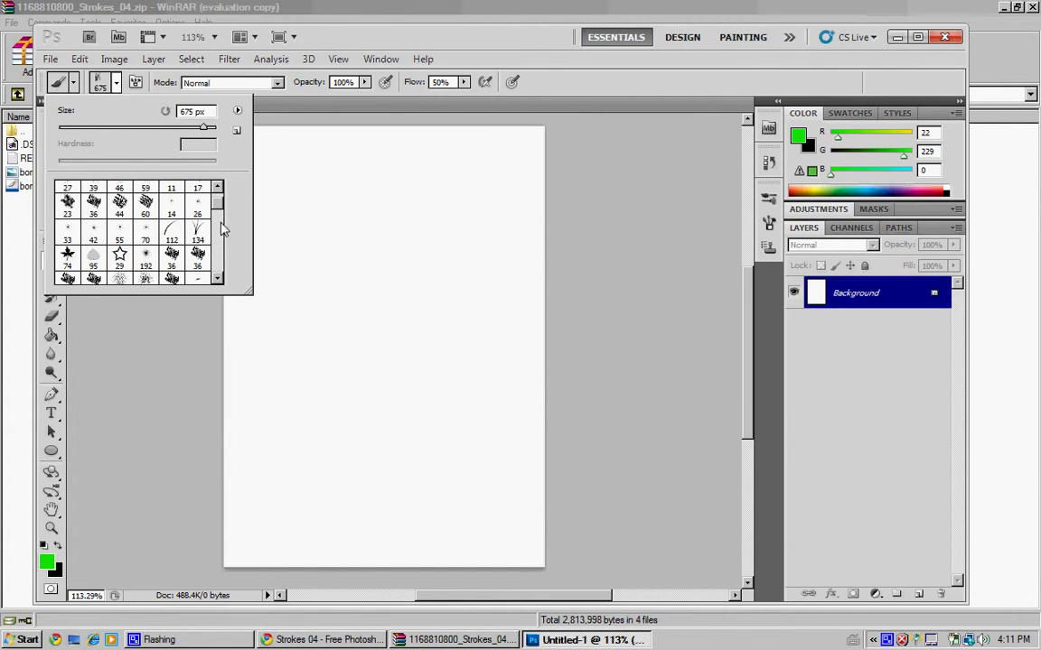
mouse_move(221, 213)
left_mouse_down()
mouse_move(222, 236)
mouse_move(219, 200)
mouse_move(195, 365)
mouse_move(217, 276)
mouse_move(206, 288)
left_mouse_up()
Pick the 798 px stroke brush, stamp a green test stroke, then undo it.
double_click(200, 253)
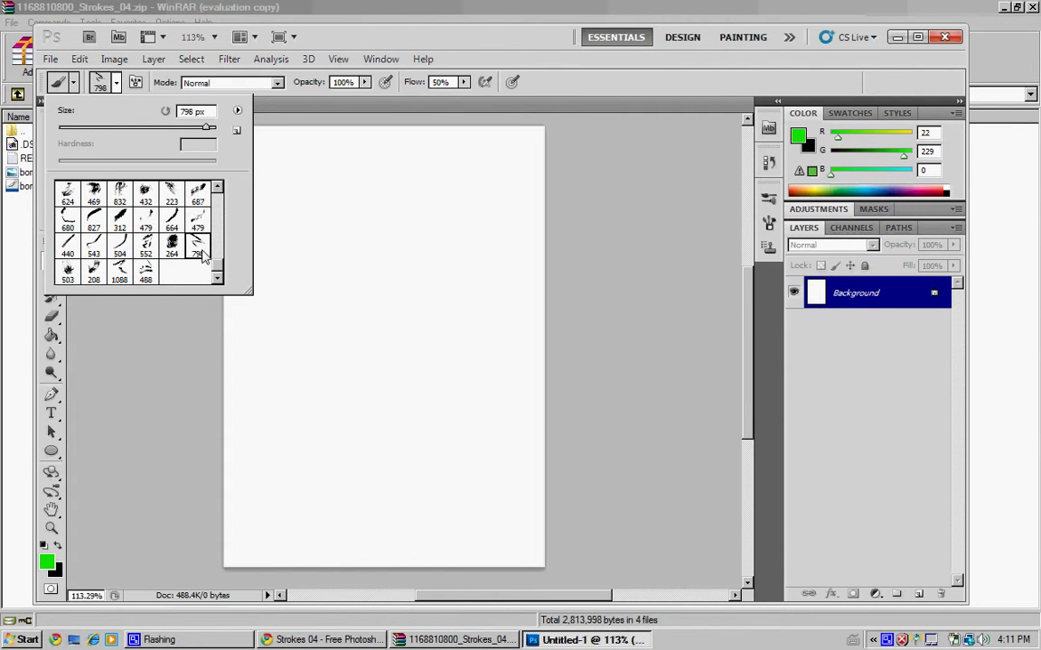
left_click(424, 249)
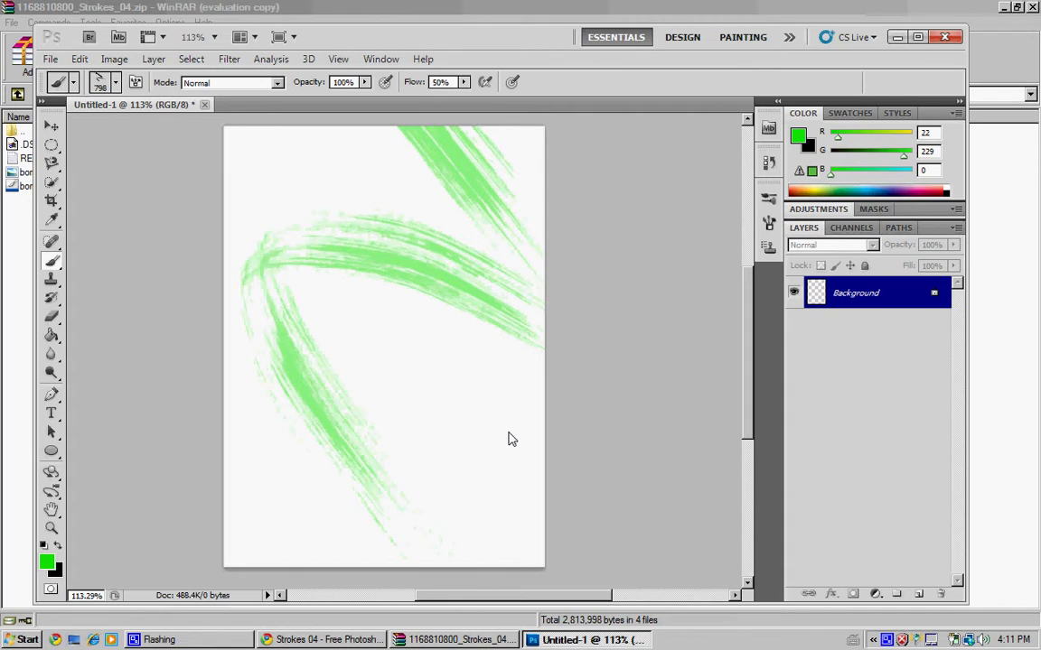
key("ctrl+z")
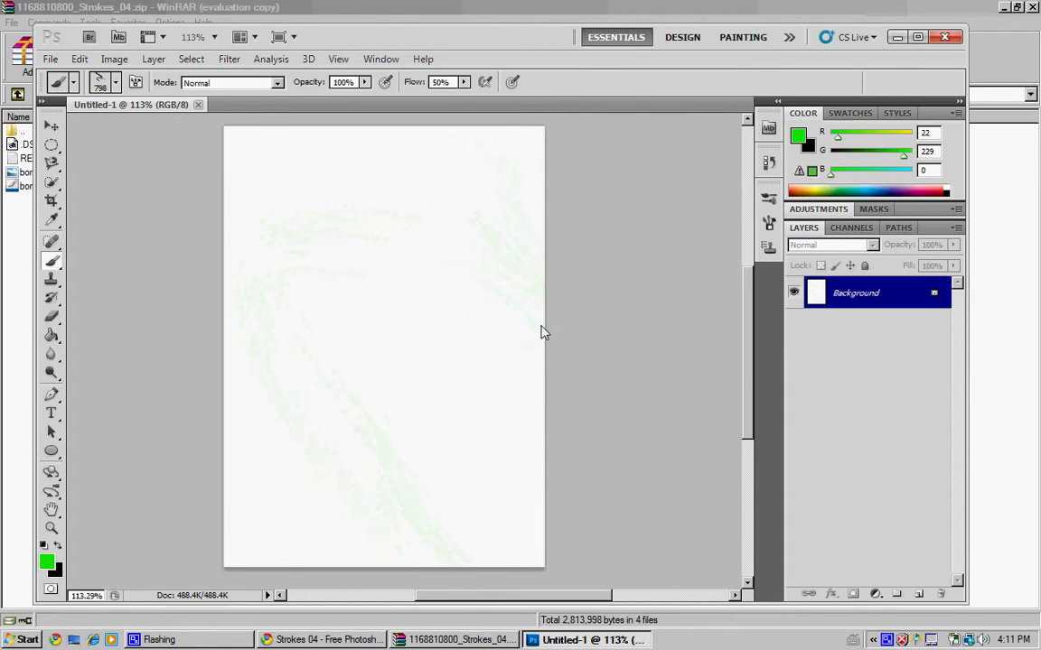
Switch the painting colour to black and stamp several 798 px test strokes, undoing some.
left_click(60, 546)
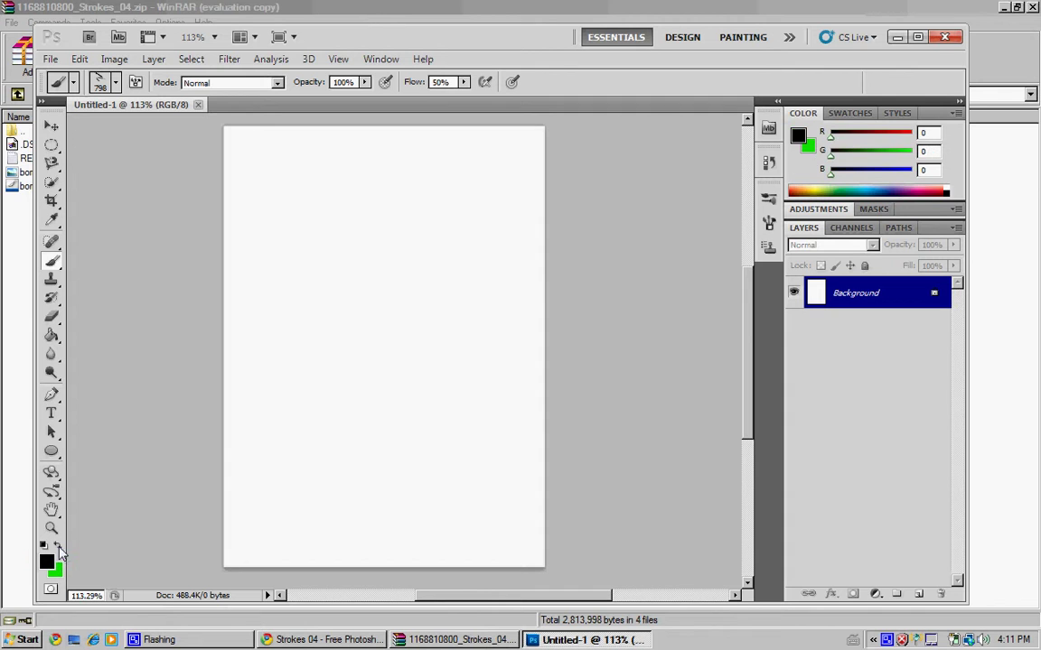
left_click(327, 339)
left_click(521, 354)
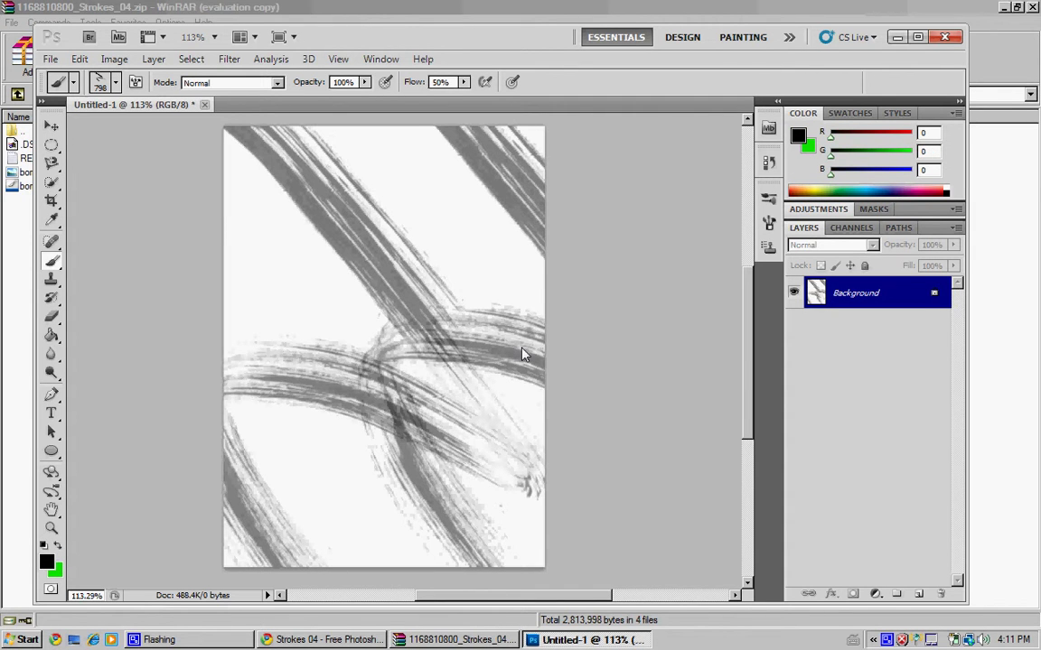
left_click(362, 211)
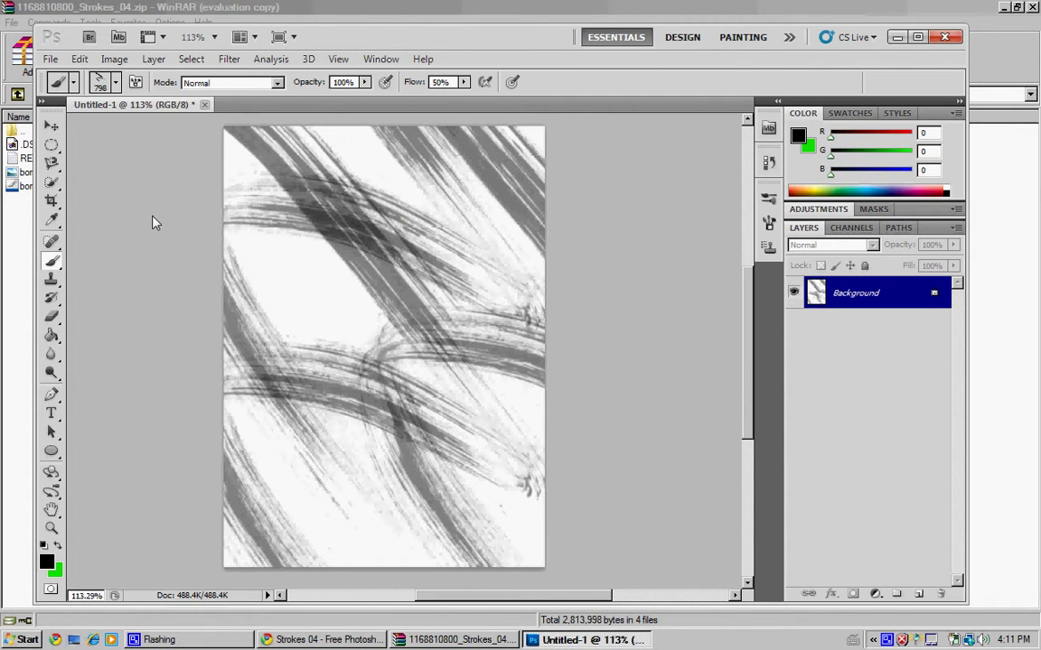
key("ctrl+z")
key("ctrl+z")
key("ctrl+z")
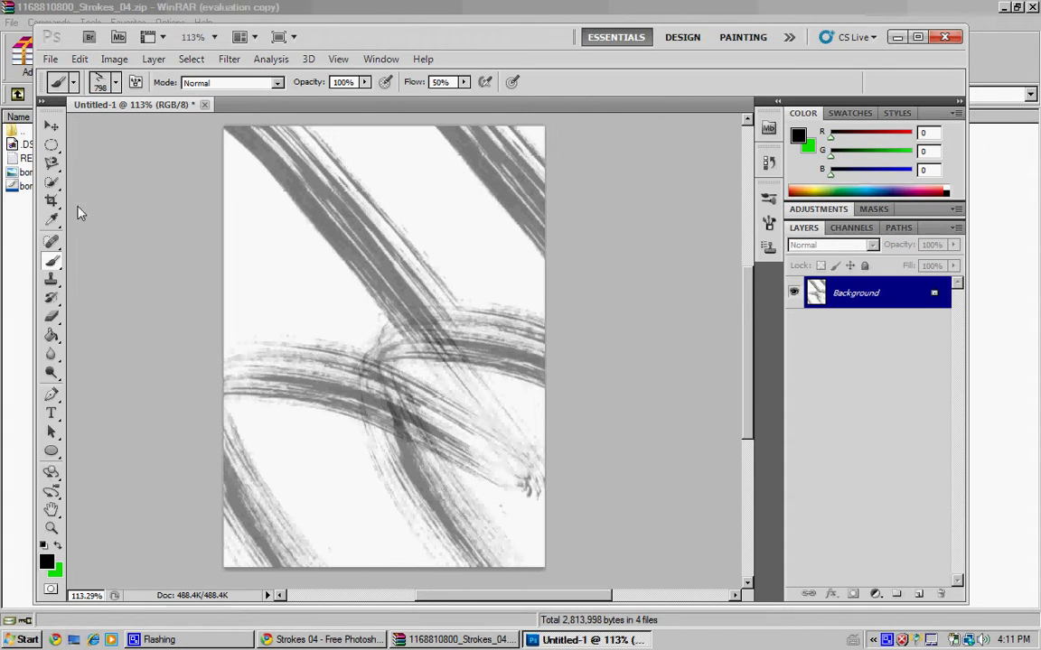
key("ctrl+z")
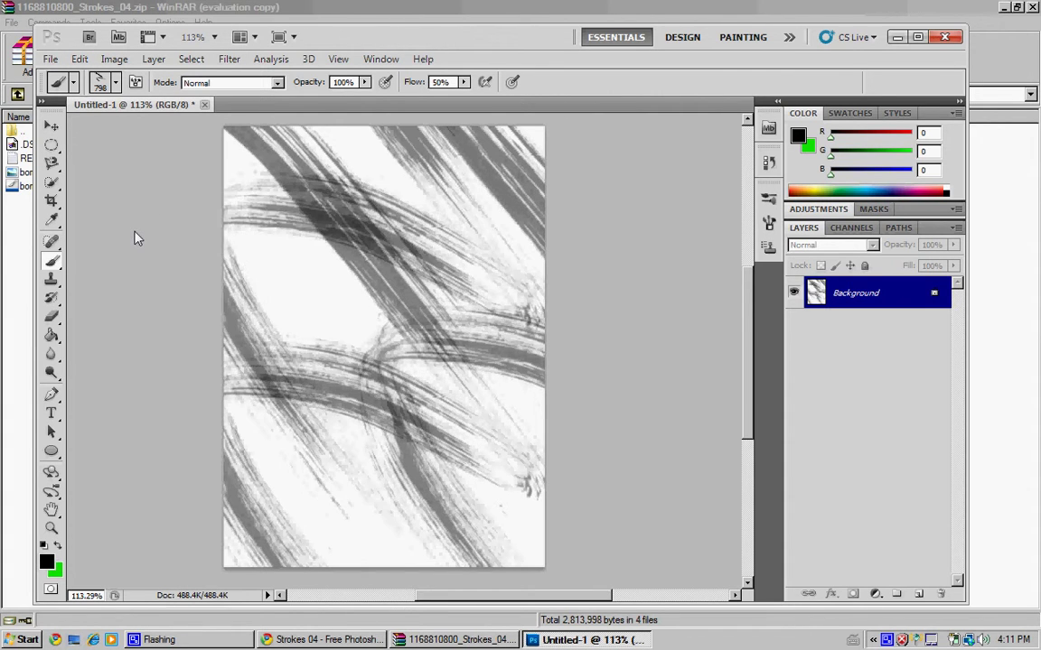
key("ctrl+z")
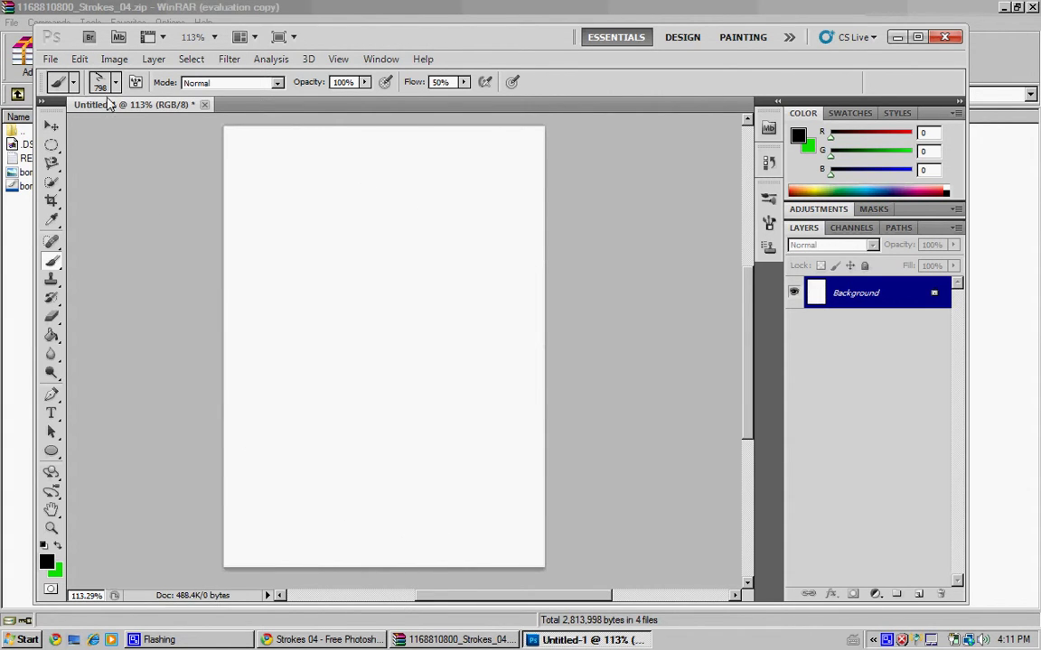
left_click(298, 262)
Try the 832 px stroke brush with two vertical strokes, then undo them all.
left_click(95, 82)
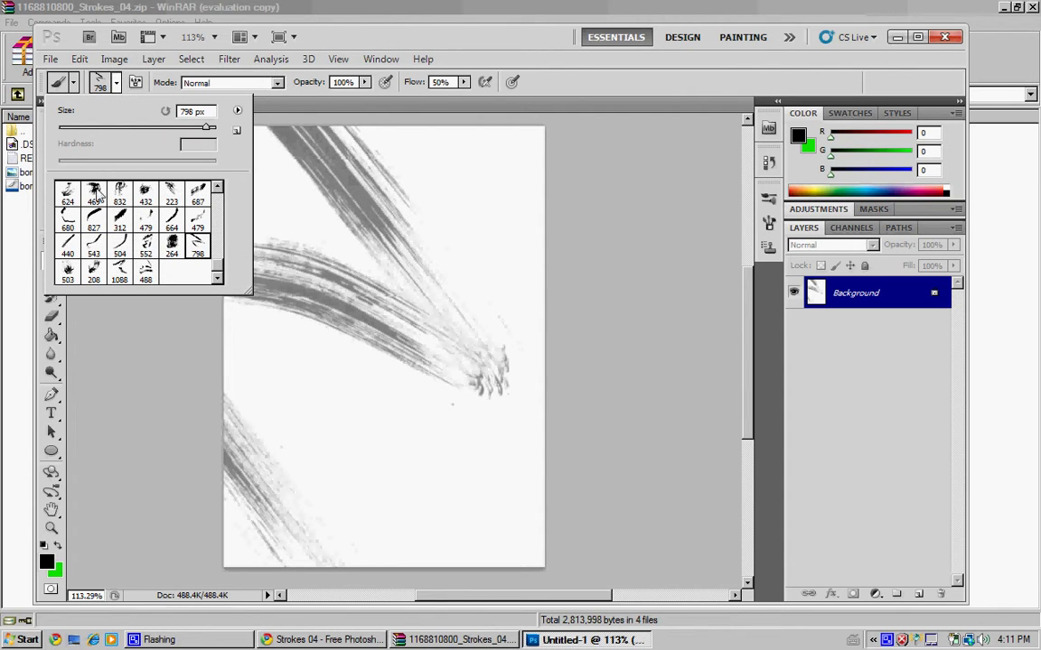
left_click(119, 194)
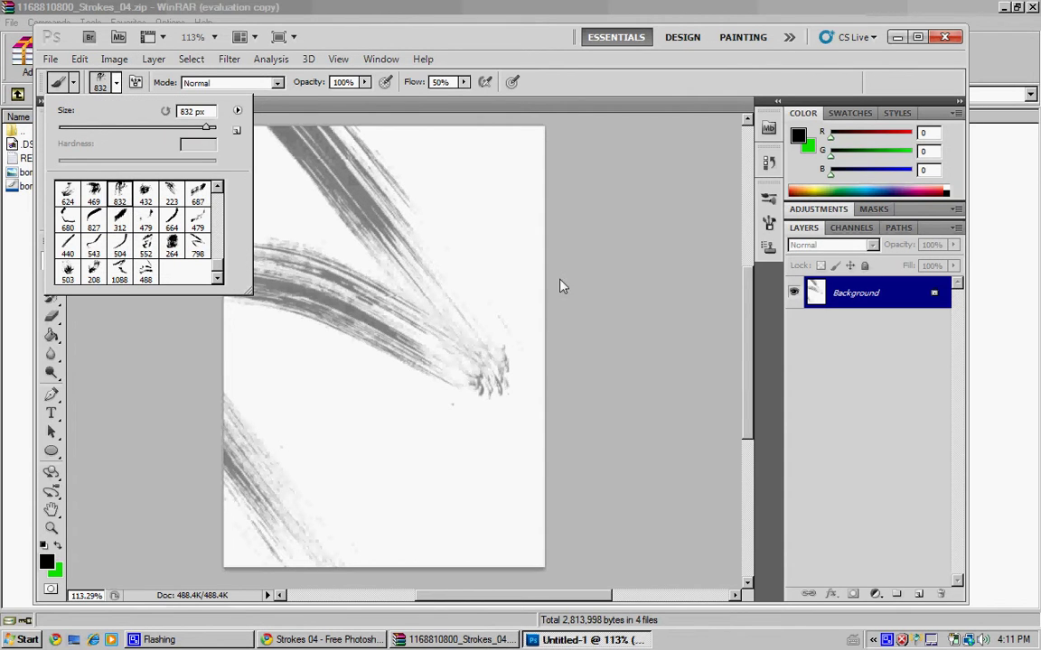
left_click(522, 306)
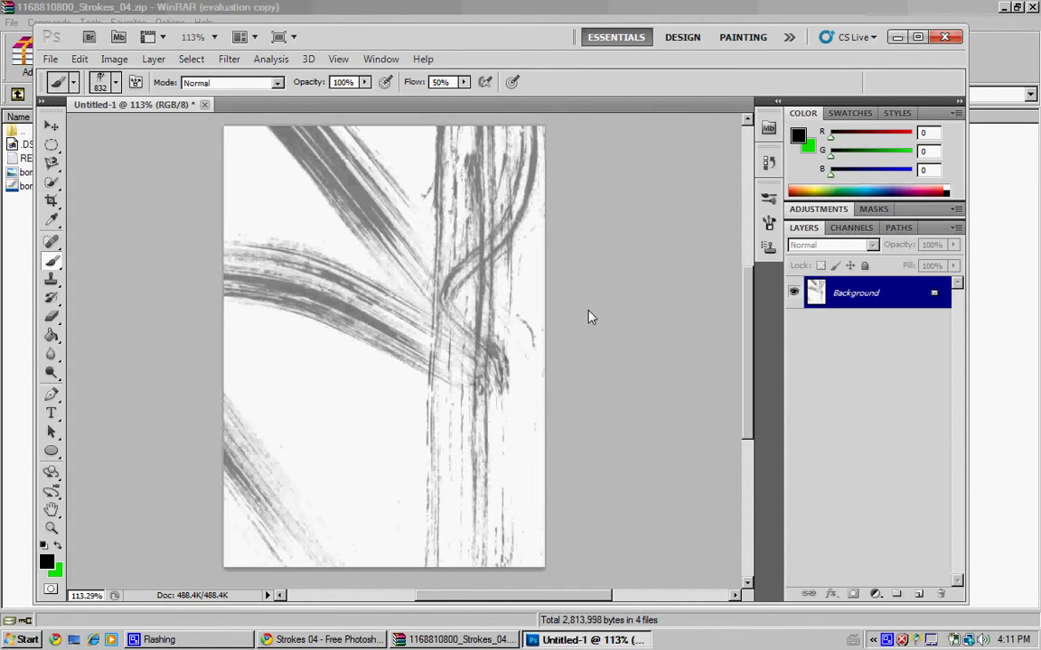
left_click(201, 372)
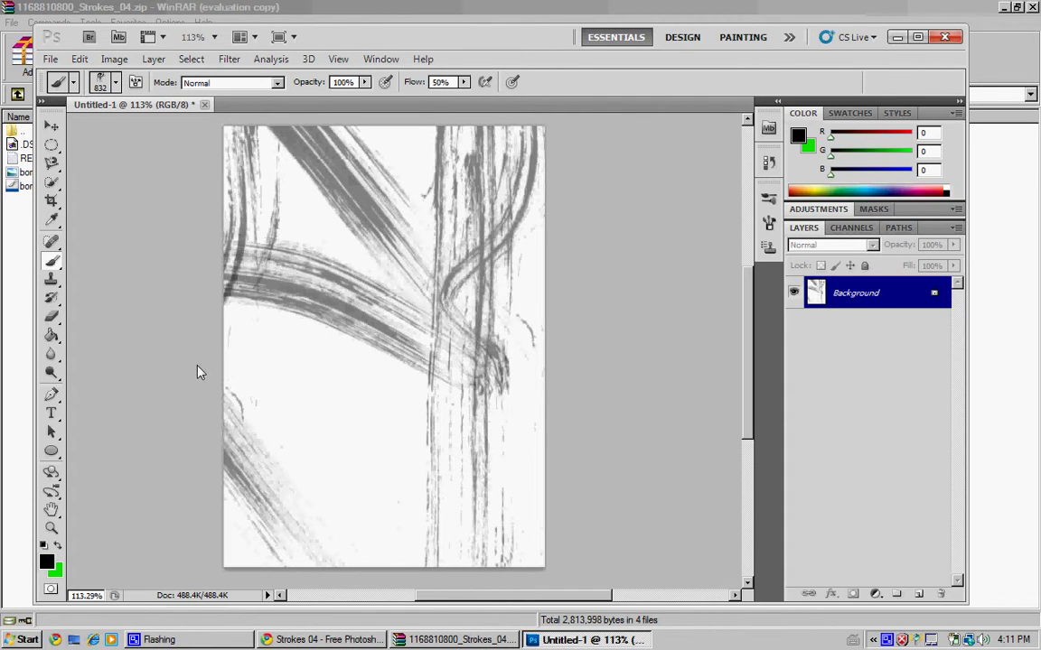
key("ctrl+alt+z")
key("ctrl+alt+z")
key("ctrl+alt+z")
key("ctrl+alt+z")
key("ctrl+alt+z")
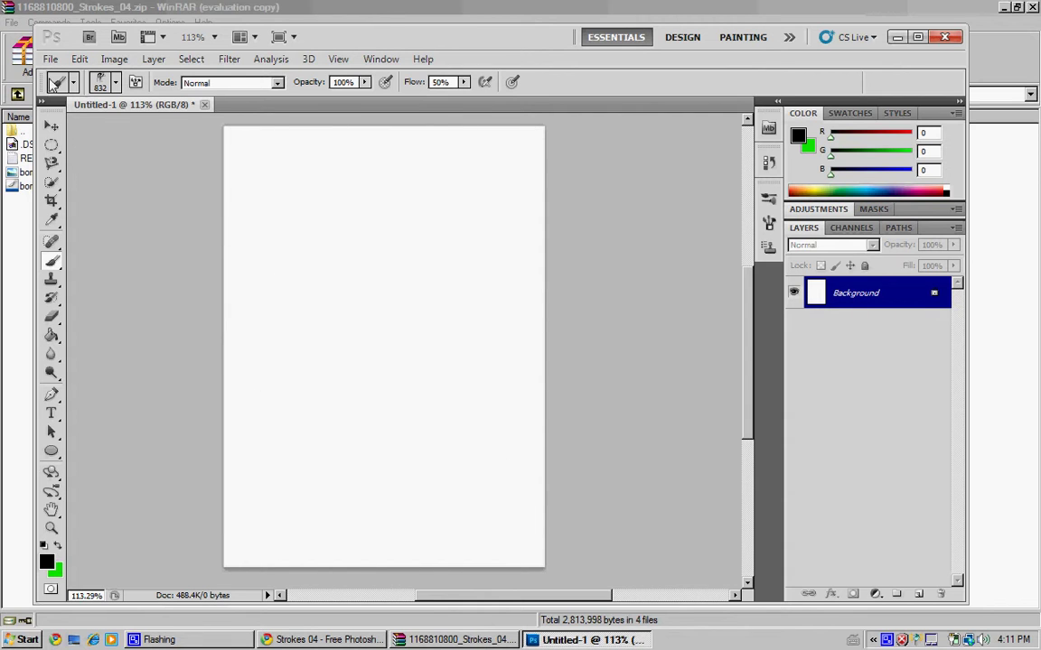
Shrink the brush to 119 px for small test strokes, undo them, then set size 1 px.
left_click(115, 82)
left_click(217, 188)
left_click(217, 188)
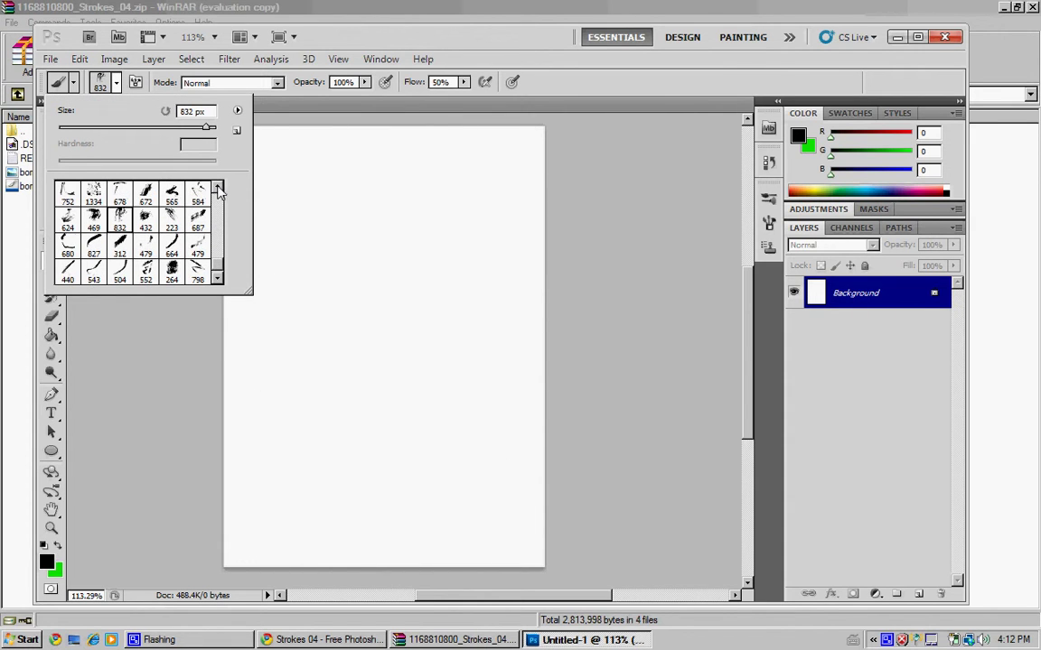
mouse_move(208, 129)
left_mouse_down()
mouse_move(63, 109)
mouse_move(145, 127)
left_mouse_up()
left_click(440, 210)
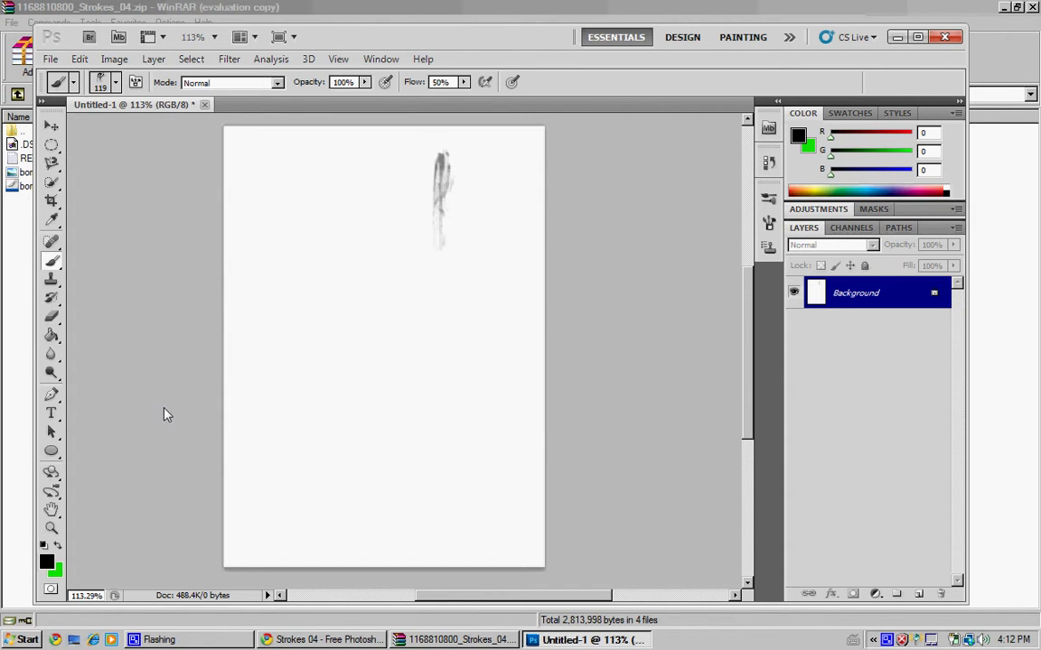
left_click(414, 260)
left_click_drag(151, 232, 402, 266)
key("ctrl+alt+z")
key("ctrl+alt+z")
key("ctrl+alt+z")
left_click(106, 86)
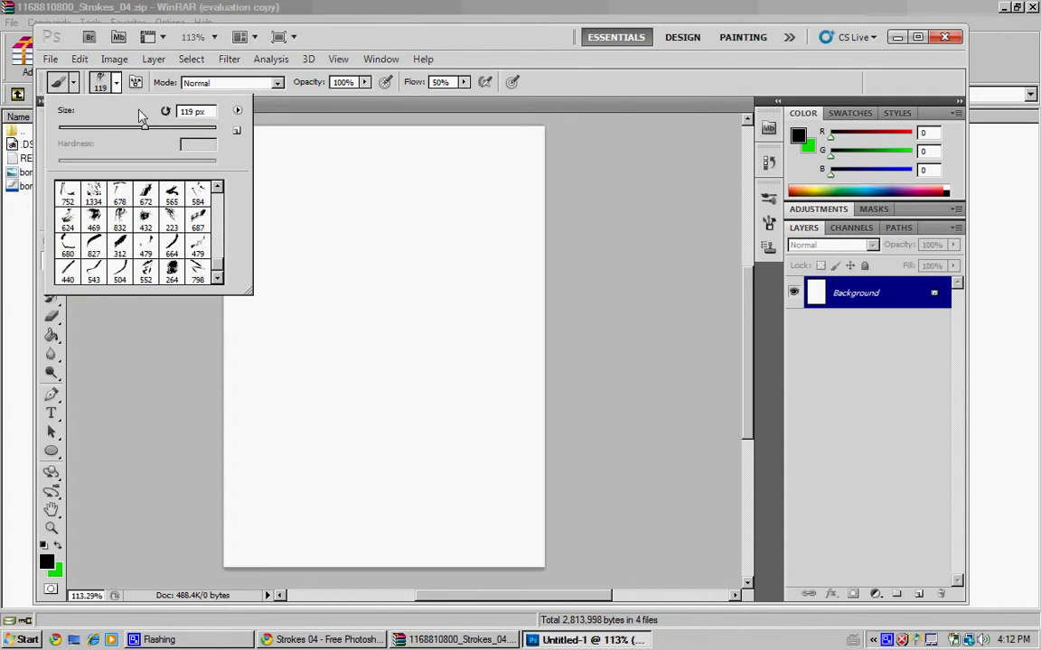
left_click_drag(131, 112, 36, 119)
Dismiss the brush options and brush presets lists.
left_click(236, 111)
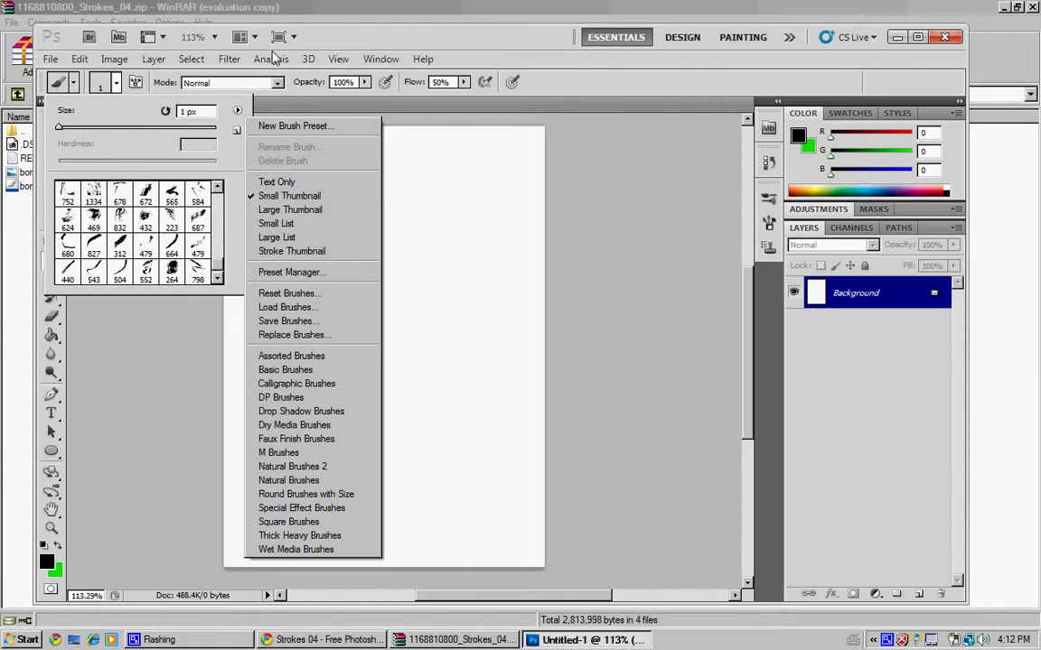
left_click(172, 116)
left_click(408, 157)
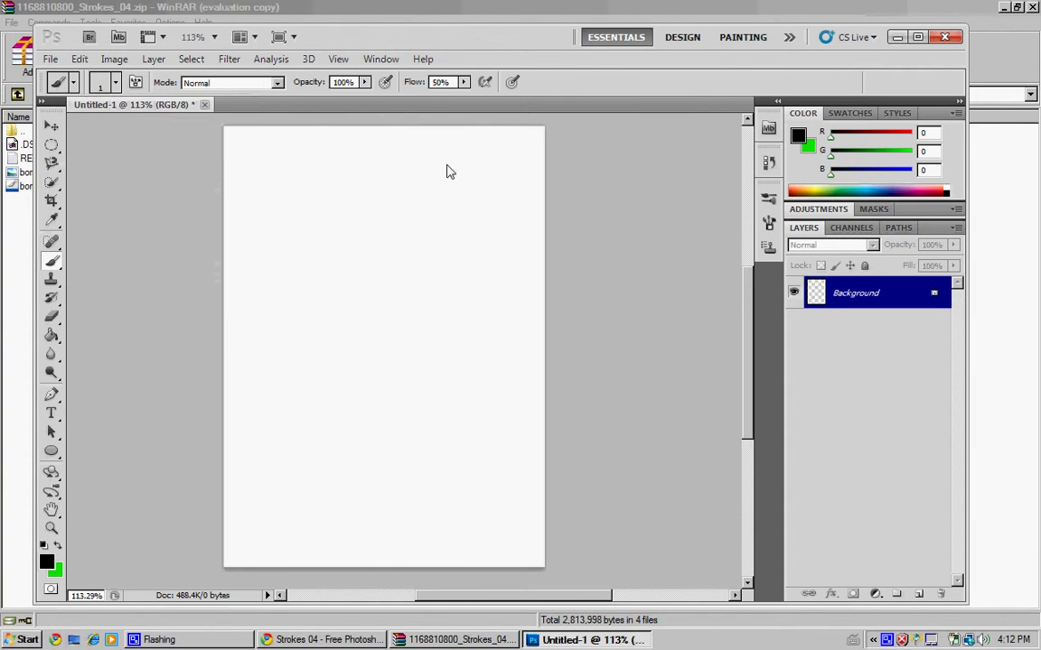
Close Untitled-1 without saving and minimize Photoshop.
left_click(204, 105)
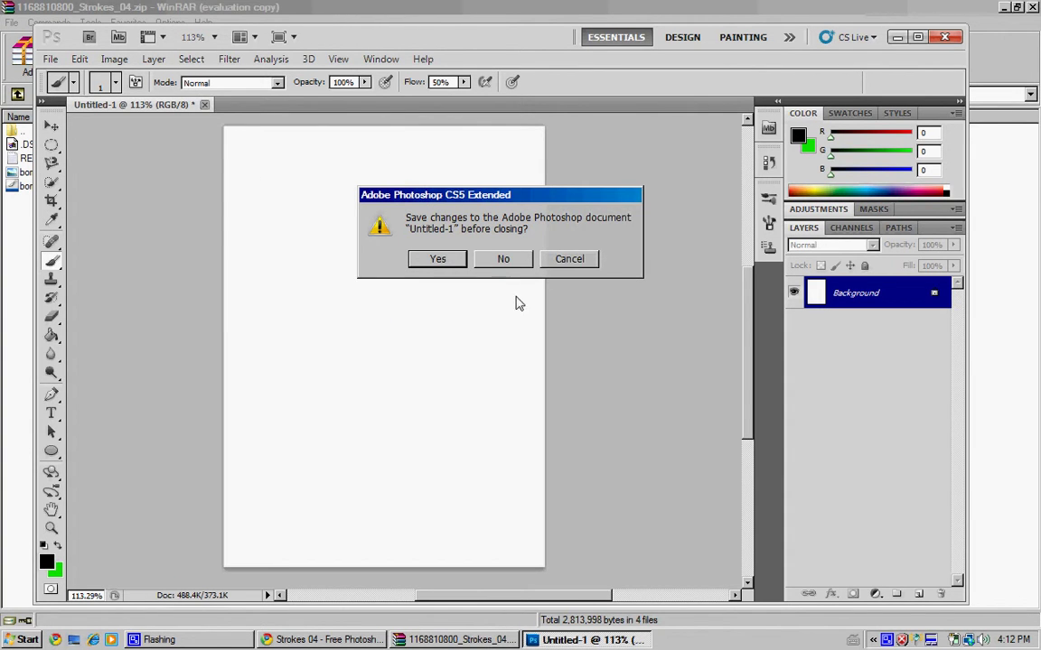
left_click(497, 259)
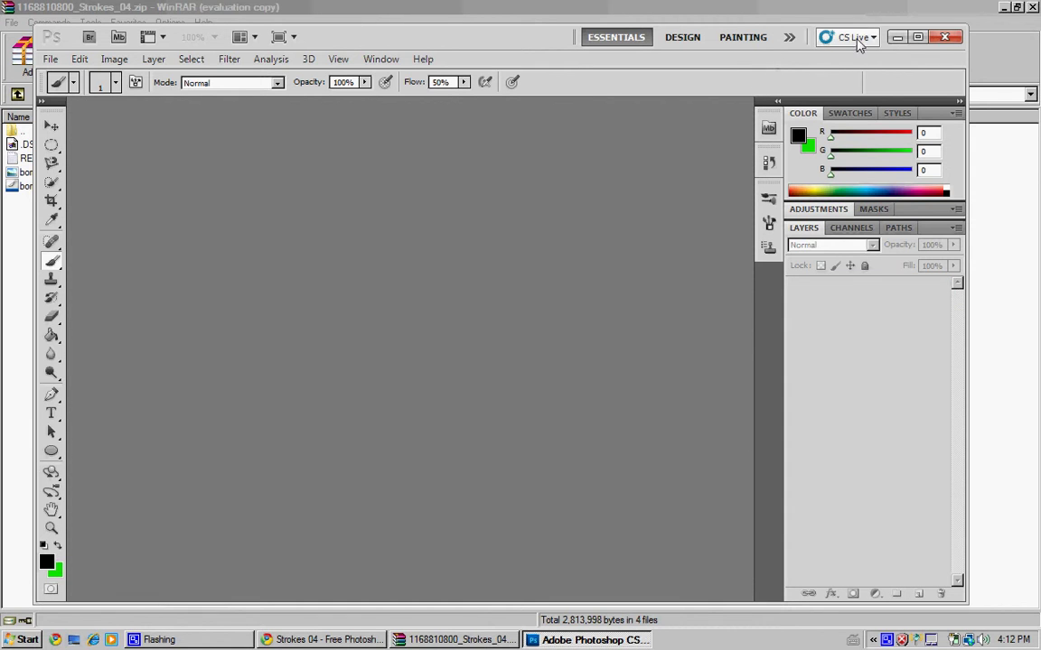
left_click(895, 37)
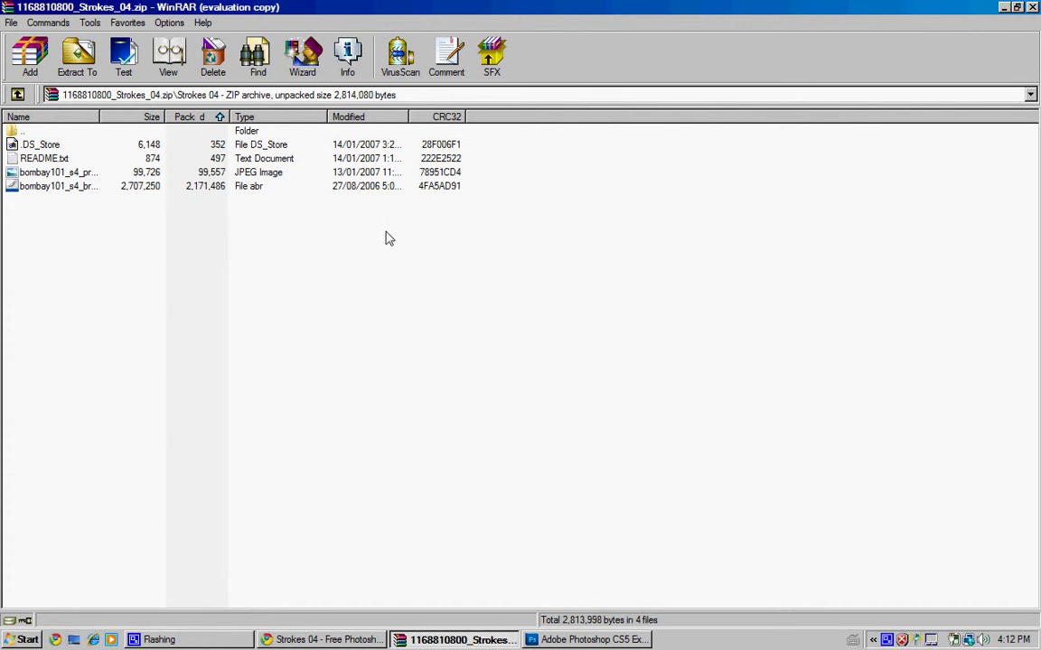
Extract the ABR brush file to a specified folder, choosing Desktop > Photoshop Fonts-Brushes as destination.
right_click(366, 187)
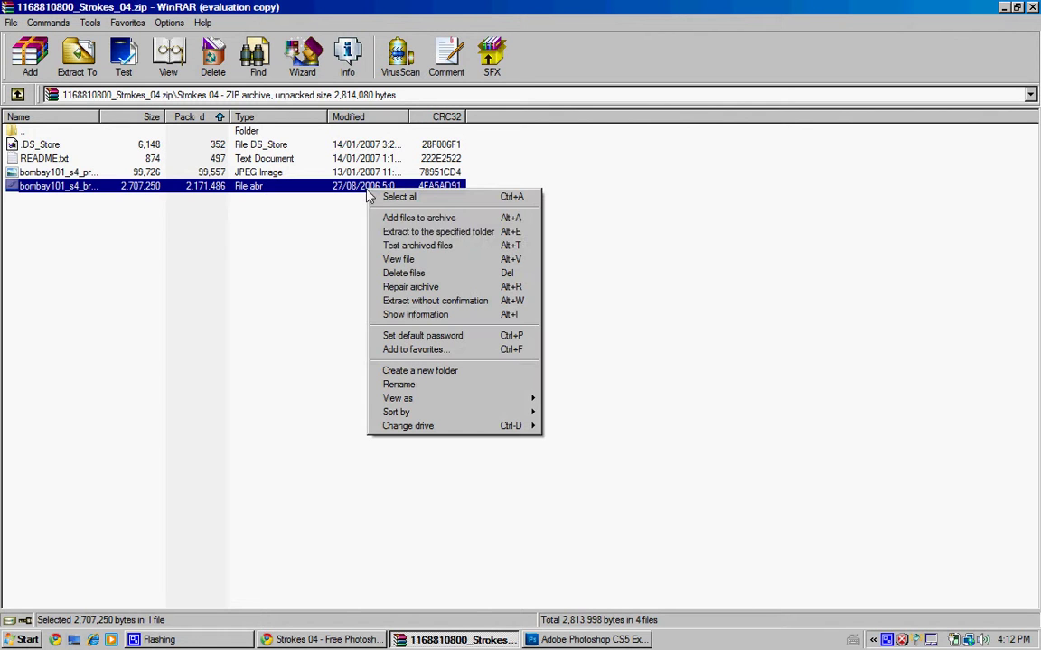
left_click(386, 233)
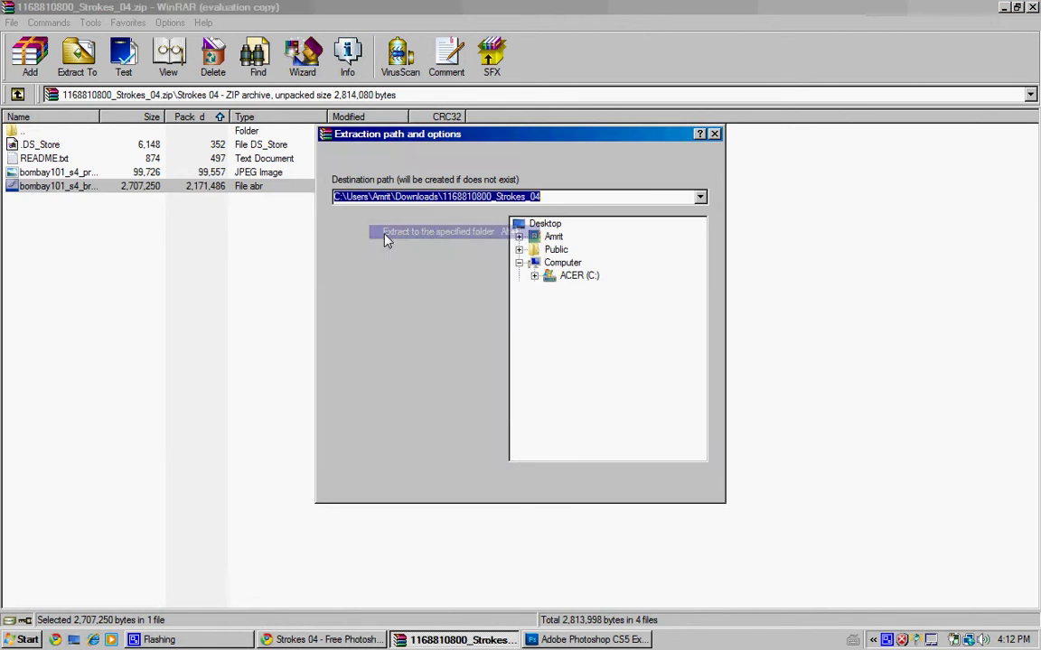
left_click(544, 223)
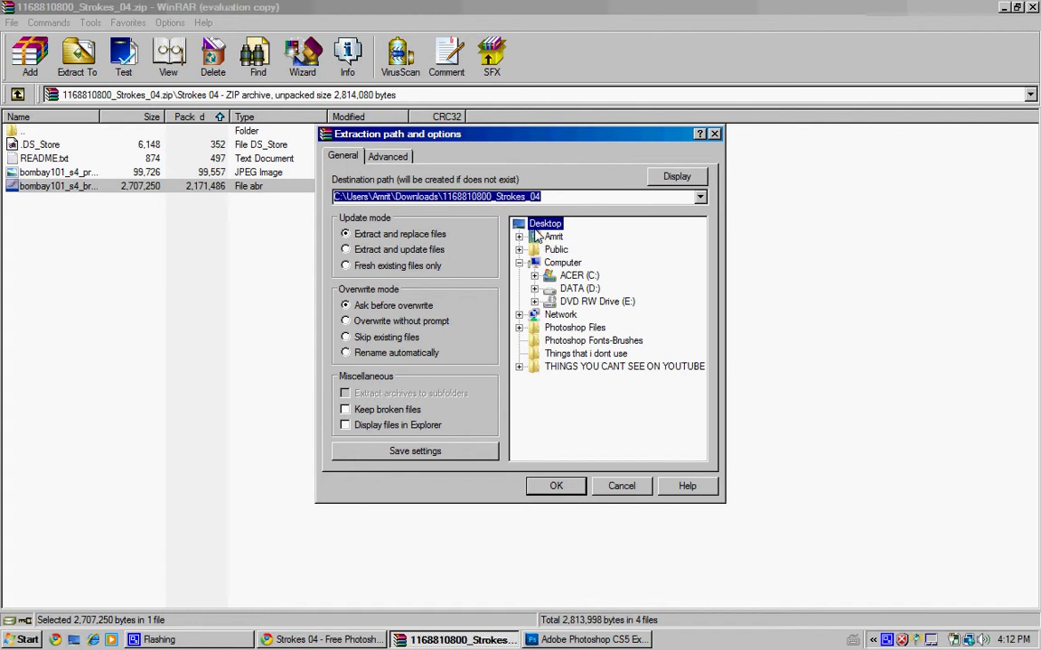
left_click(570, 342)
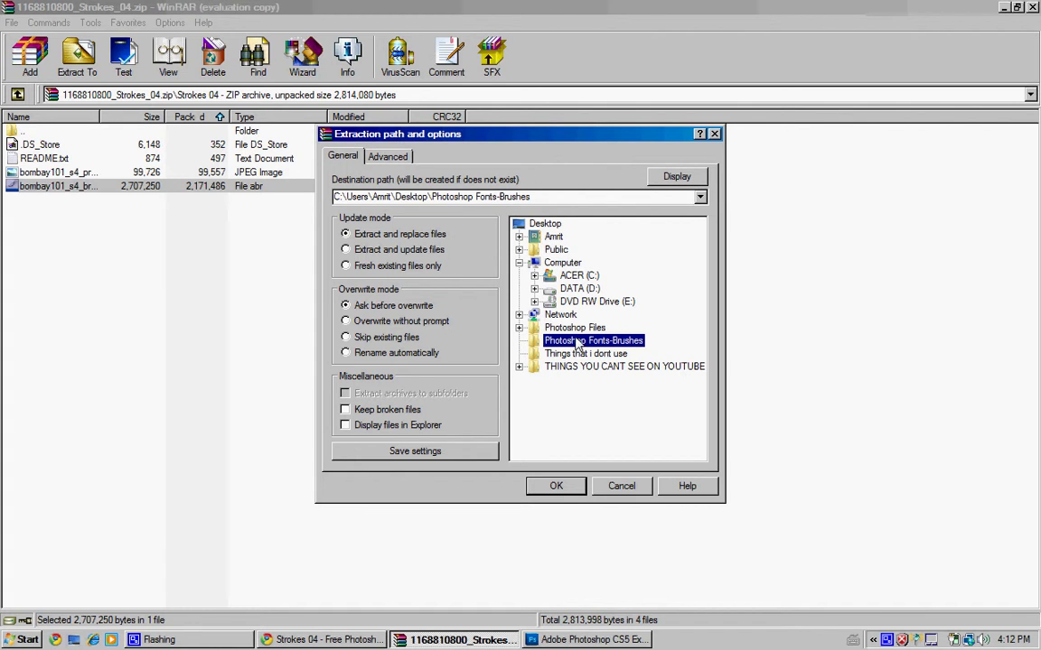
left_click(604, 369)
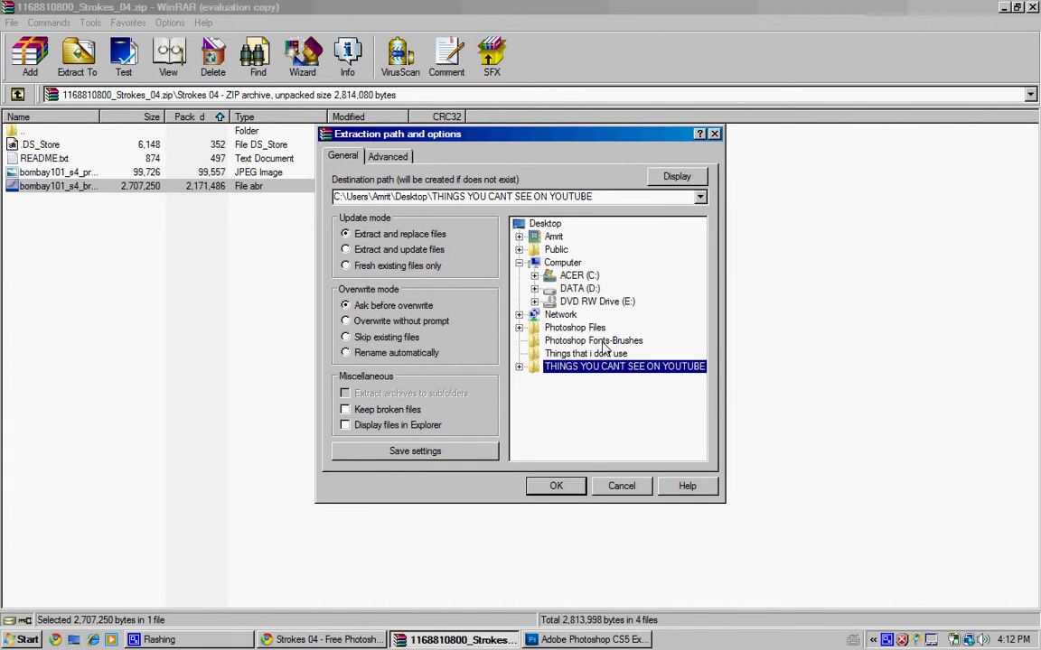
left_click(604, 344)
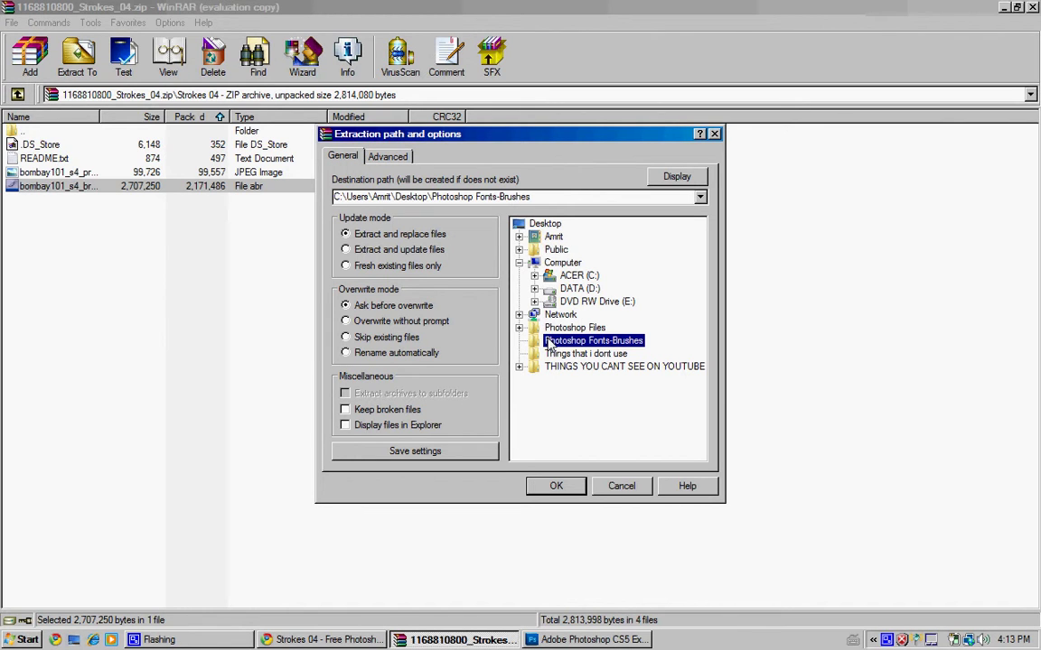
Run the extraction, close WinRAR, minimize Chrome, and open the desktop Photoshop Fonts-Brushes folder.
left_click(556, 486)
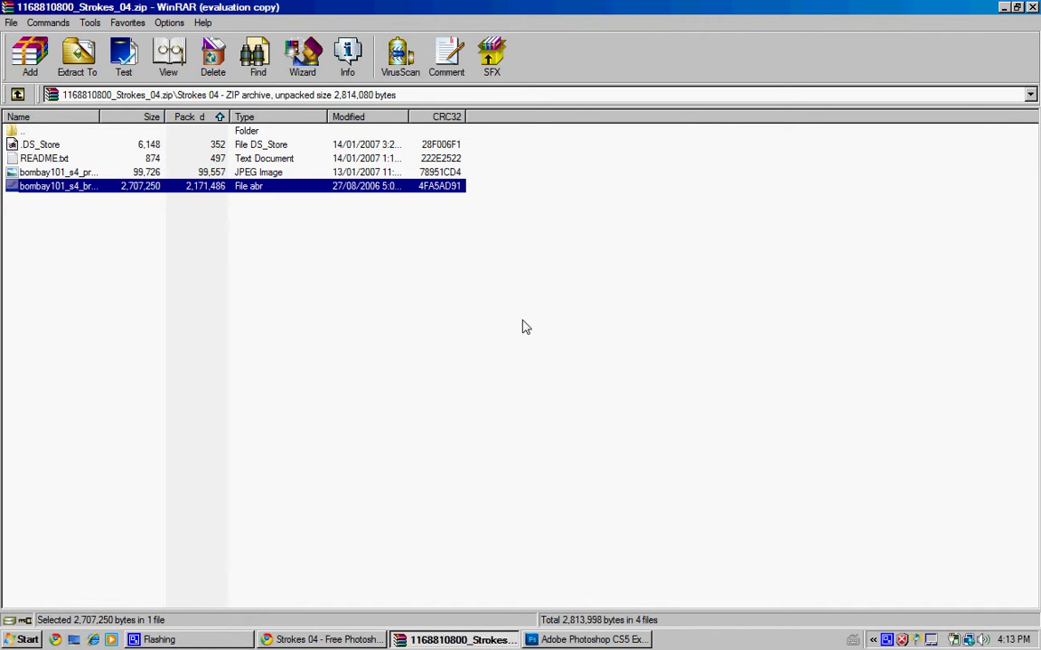
left_click(1034, 7)
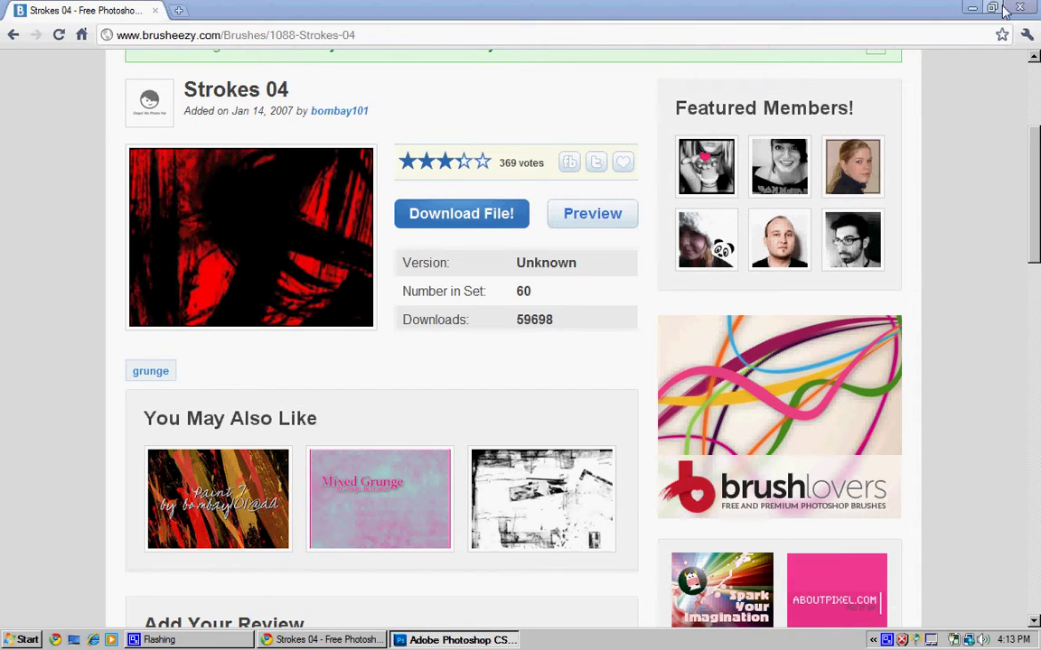
left_click(970, 9)
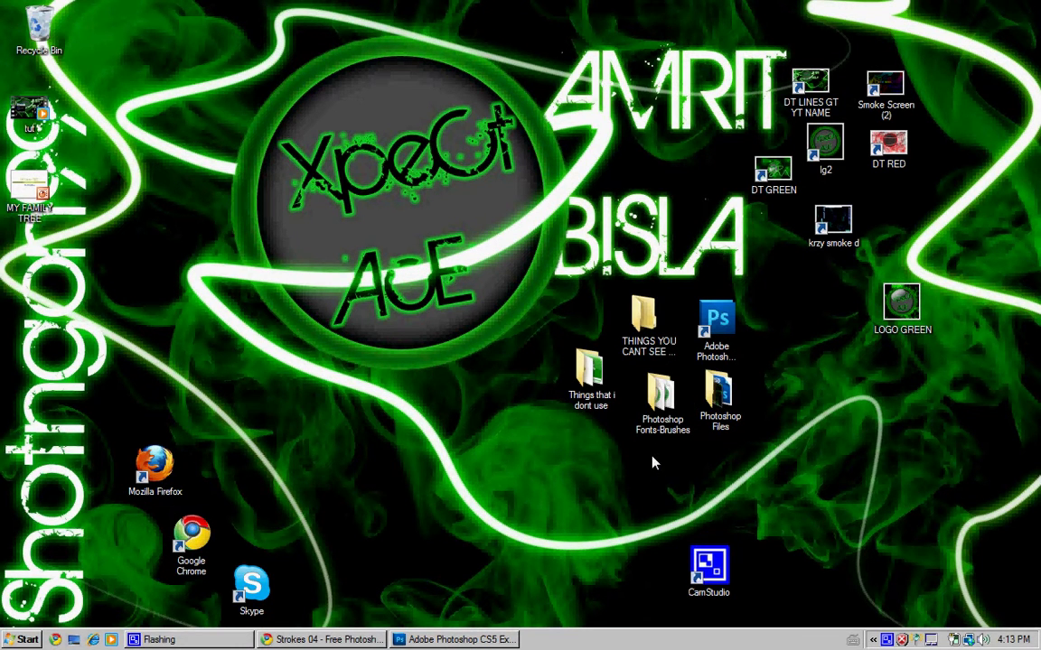
double_click(661, 398)
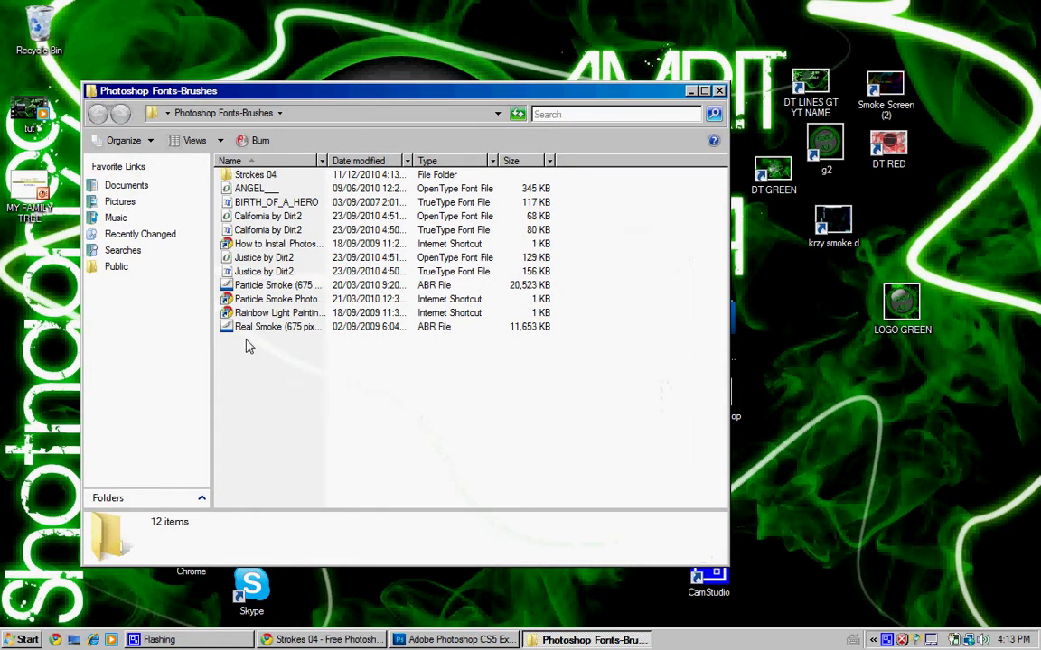
Copy bombay101_s4_brush from the extracted Strokes 04 folder.
double_click(255, 174)
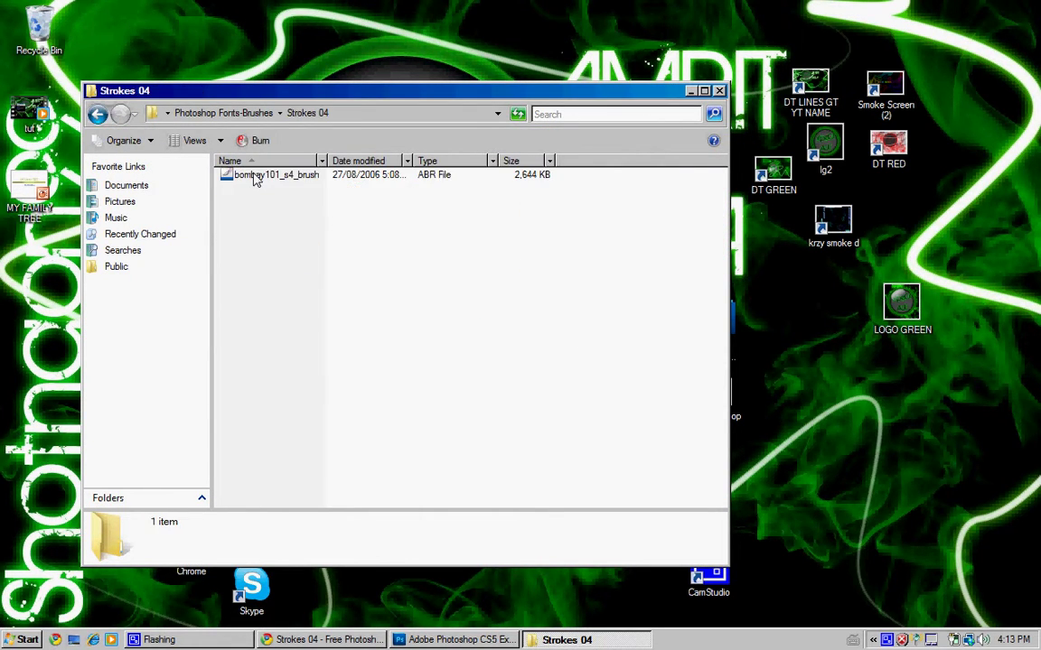
left_click(259, 180)
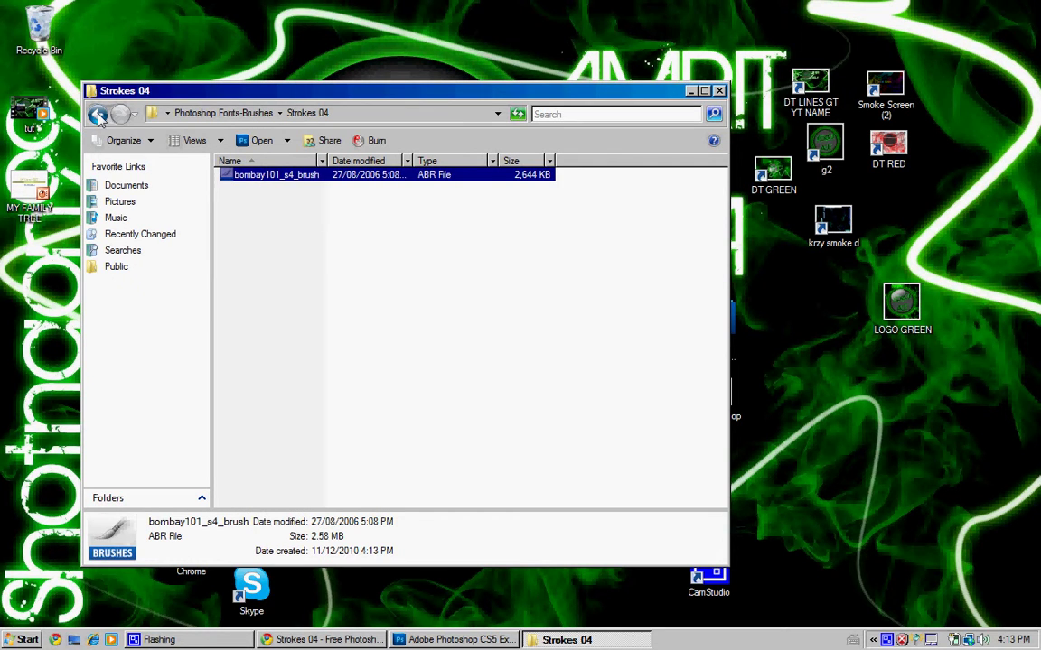
left_click_drag(256, 179, 322, 179)
right_click(321, 177)
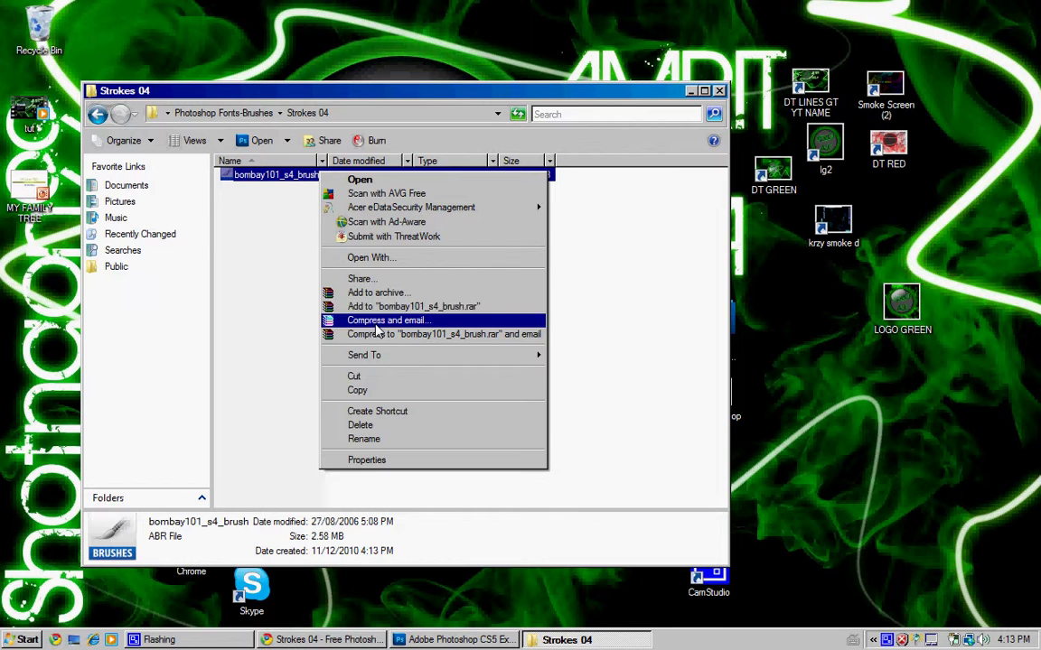
left_click(358, 391)
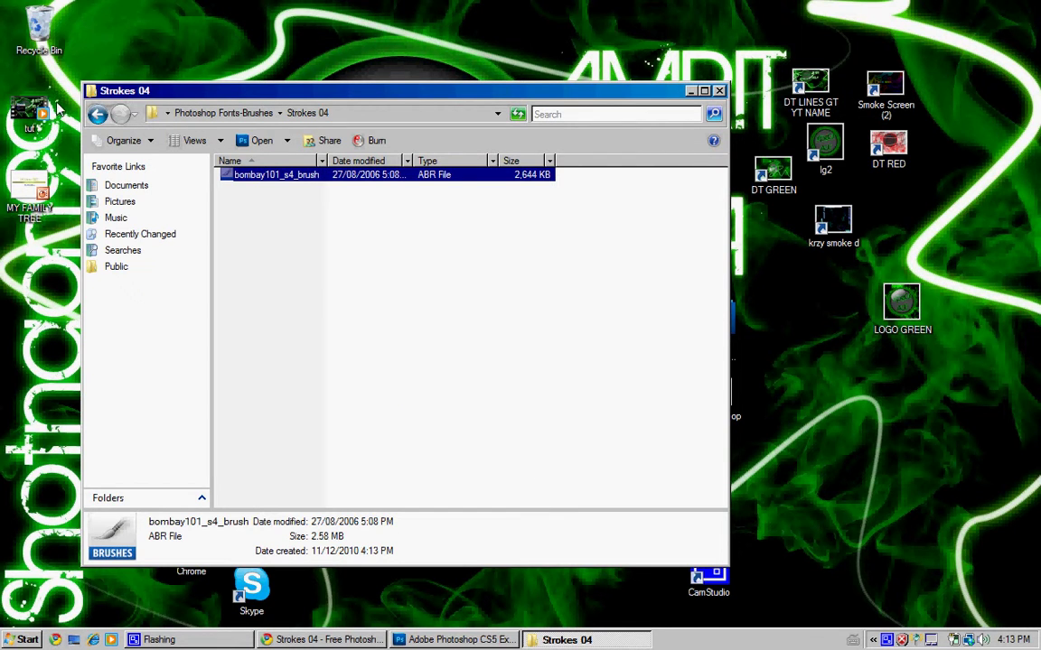
Paste the brush file directly into Photoshop Fonts-Brushes.
left_click(98, 114)
left_click(314, 397)
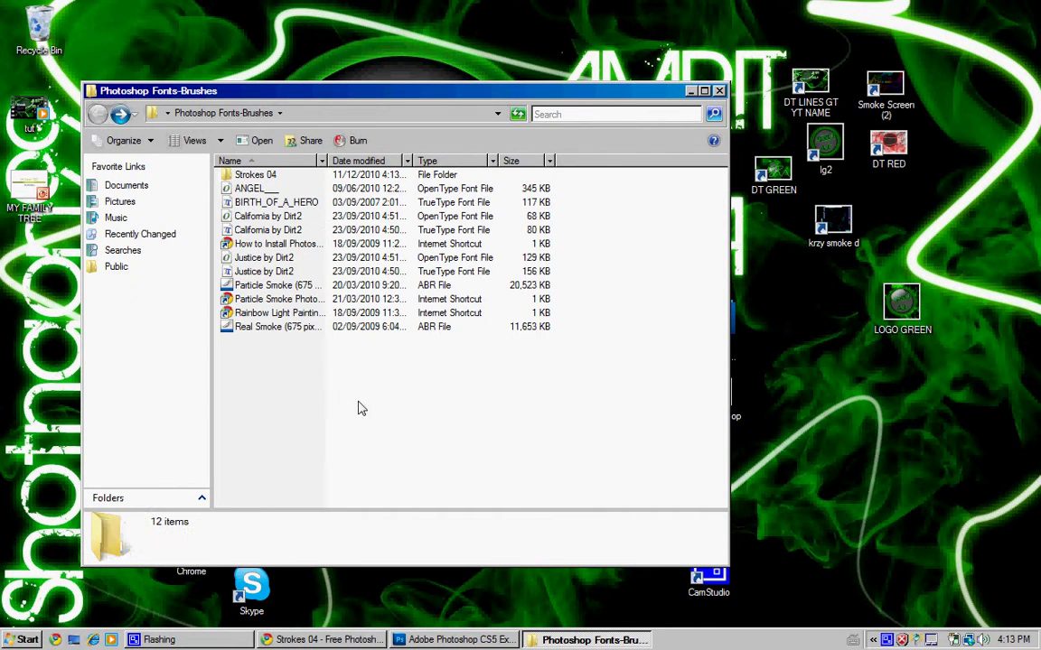
right_click(383, 369)
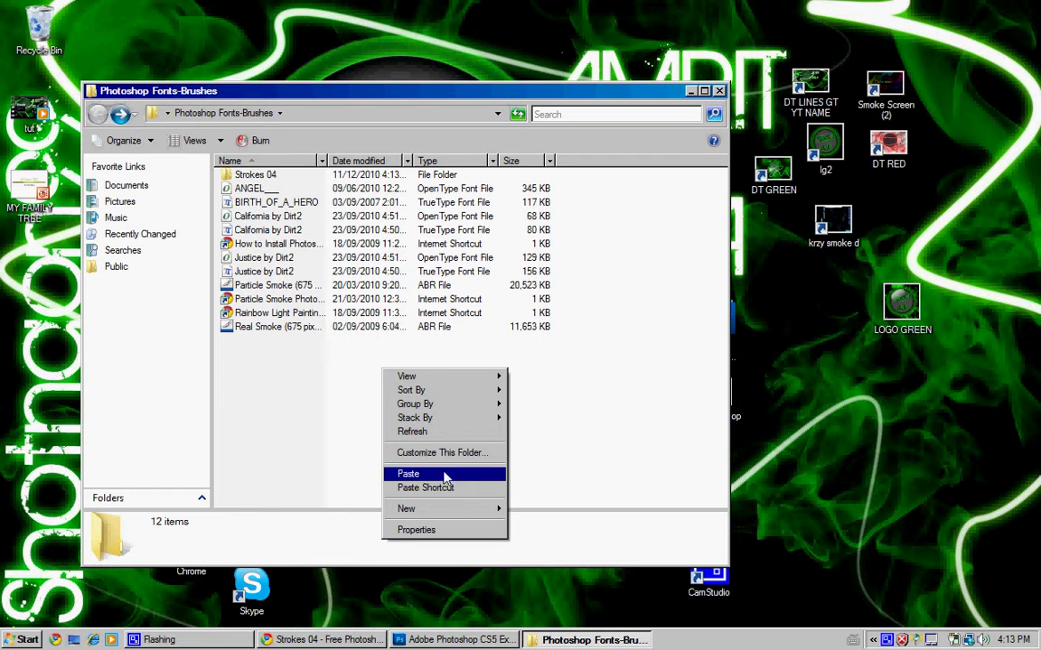
left_click(443, 476)
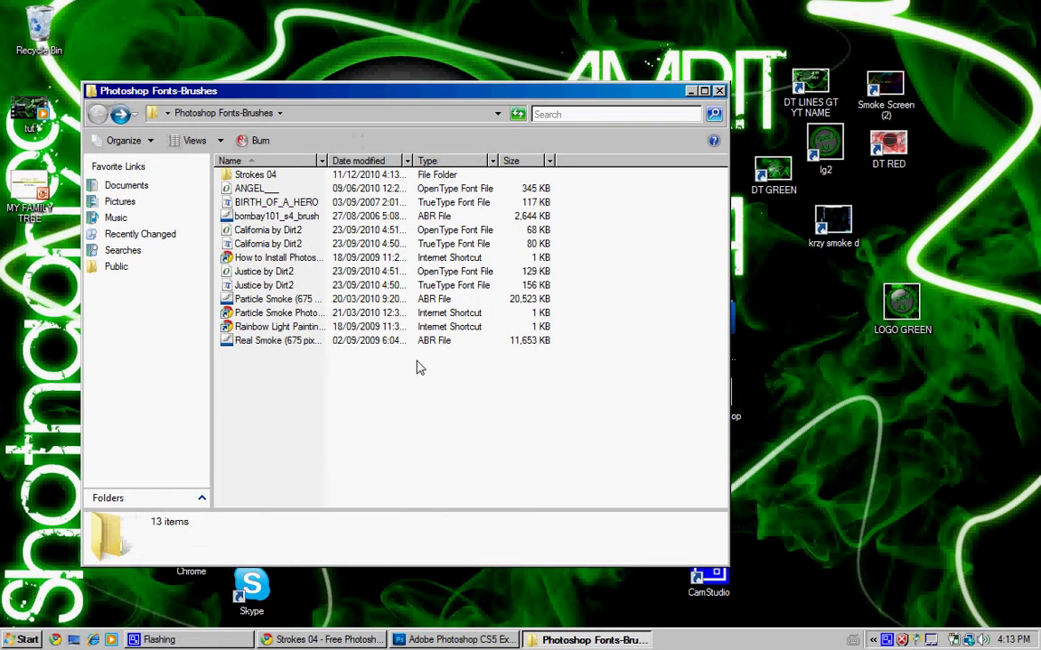
Delete the Strokes 04 folder.
right_click(268, 174)
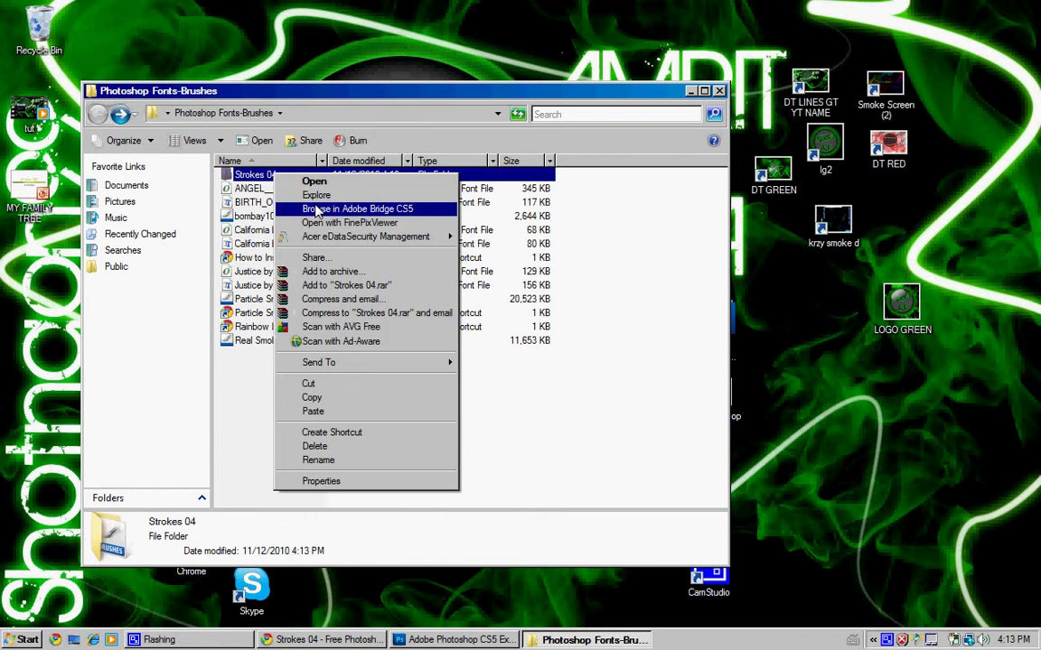
left_click(370, 448)
key("Return")
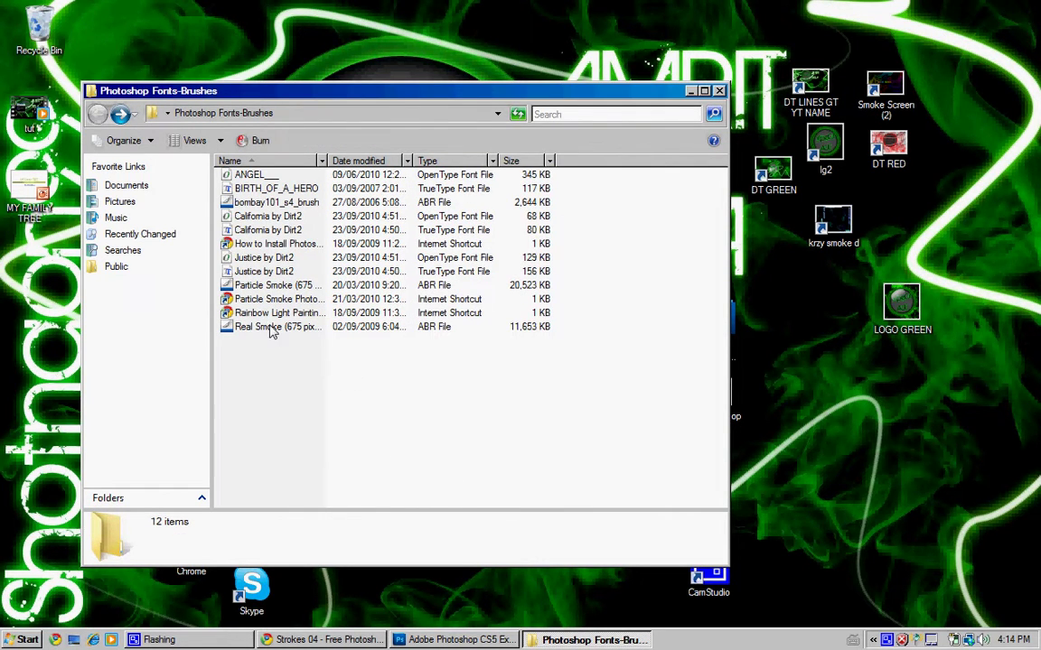
Briefly bring Photoshop forward and minimize it, then close the Photoshop Fonts-Brushes window.
left_click(285, 201)
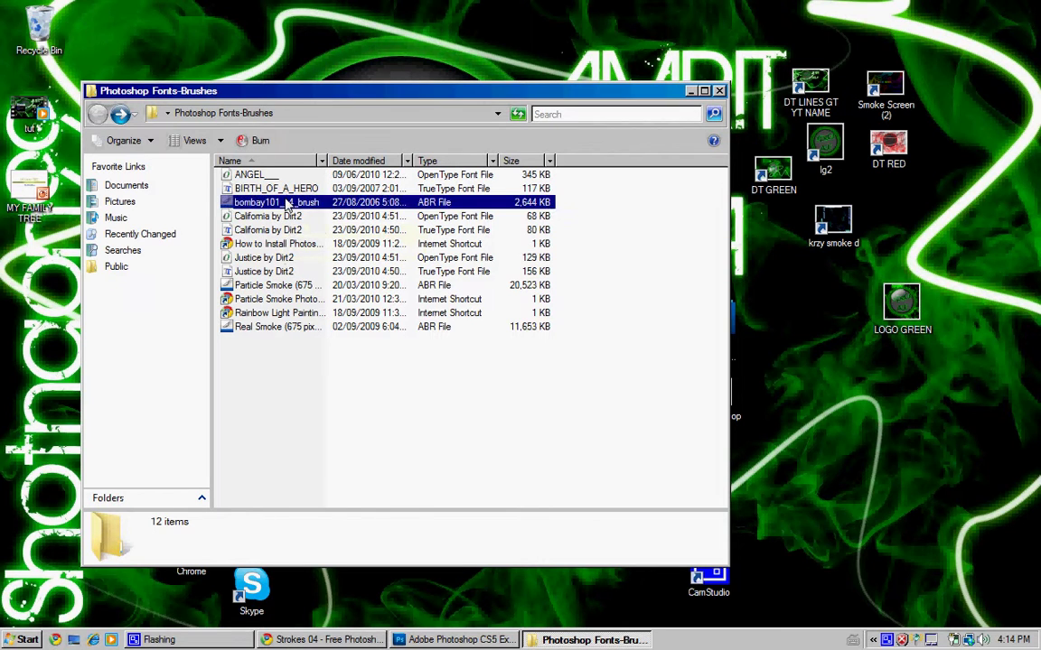
left_click(562, 205)
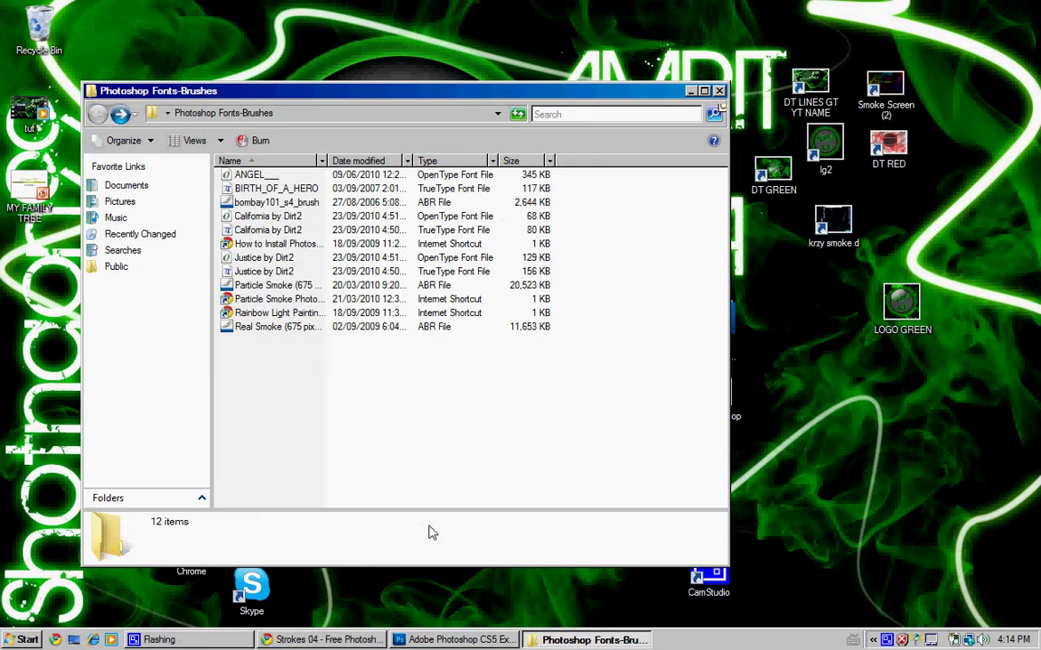
left_click(470, 643)
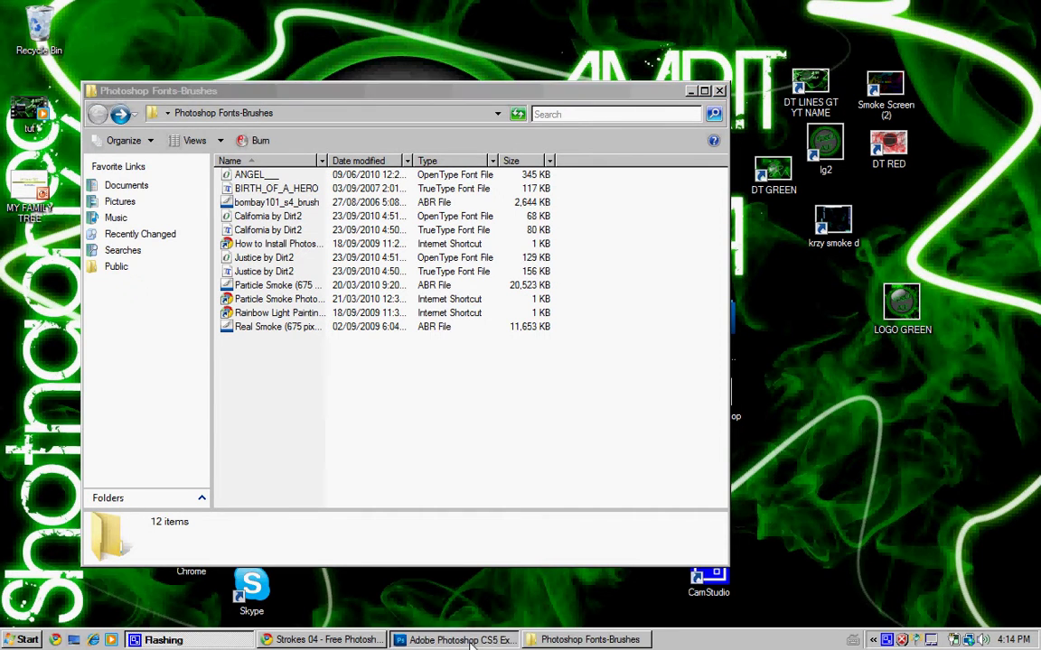
left_click(553, 642)
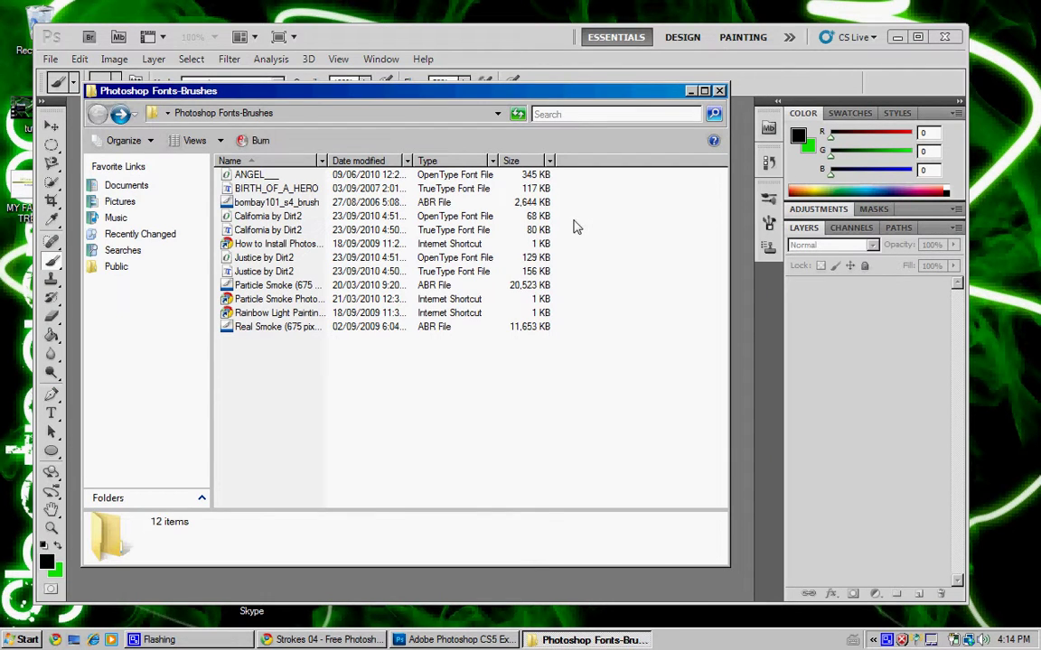
left_click(804, 36)
left_click(897, 36)
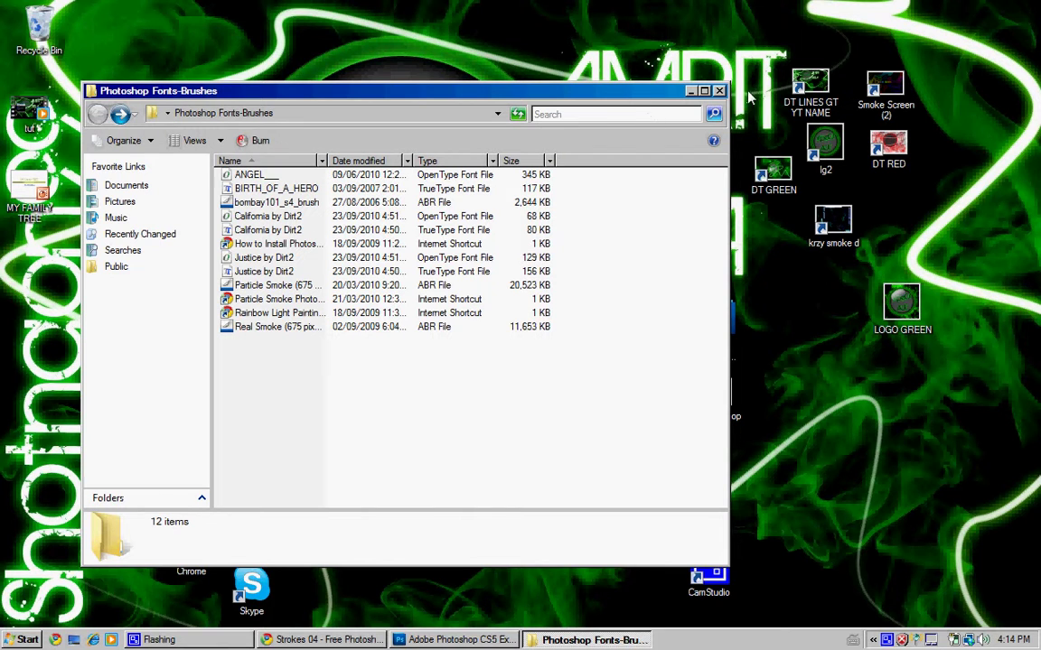
left_click(719, 91)
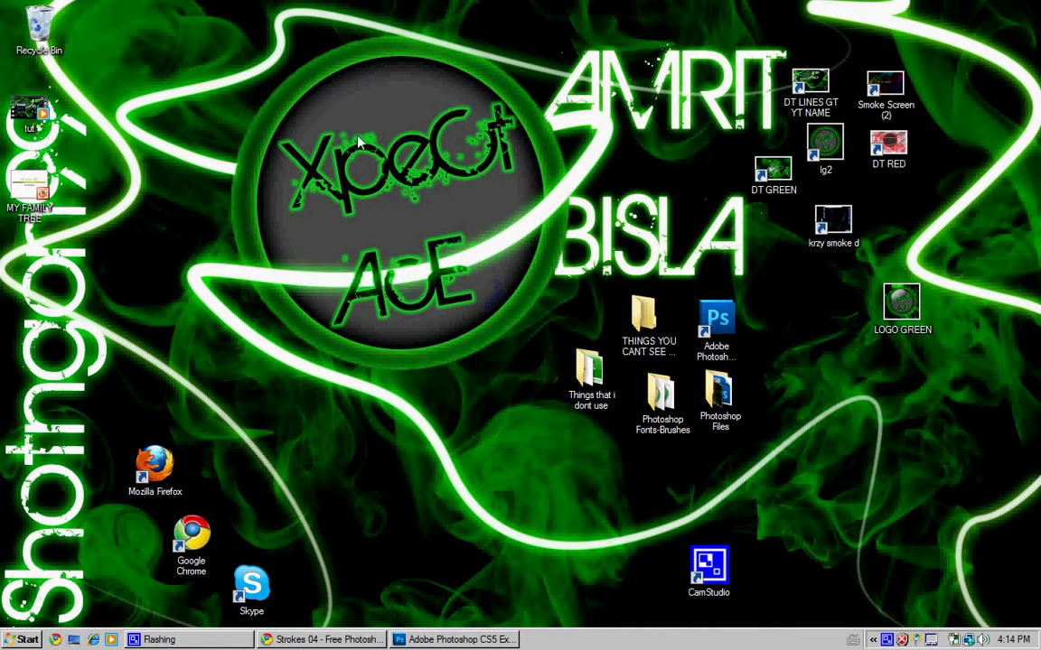
Nudge desktop icons and open, then dismiss, the screen recorder's taskbar menu.
left_click_drag(414, 236, 375, 171)
left_click_drag(474, 207, 416, 181)
left_click(231, 640)
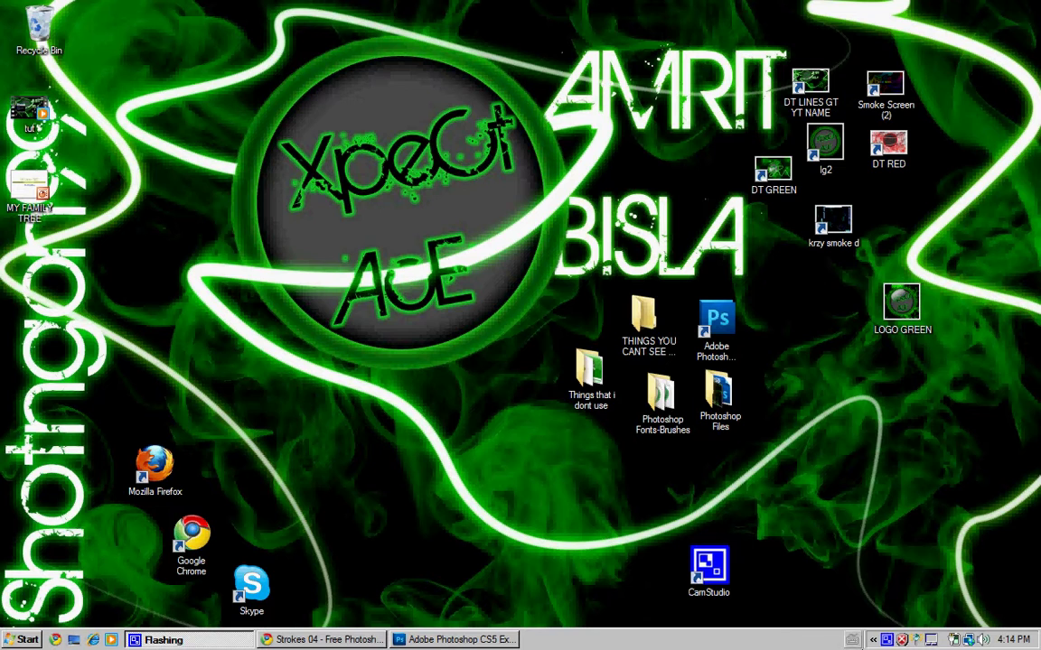
right_click(886, 640)
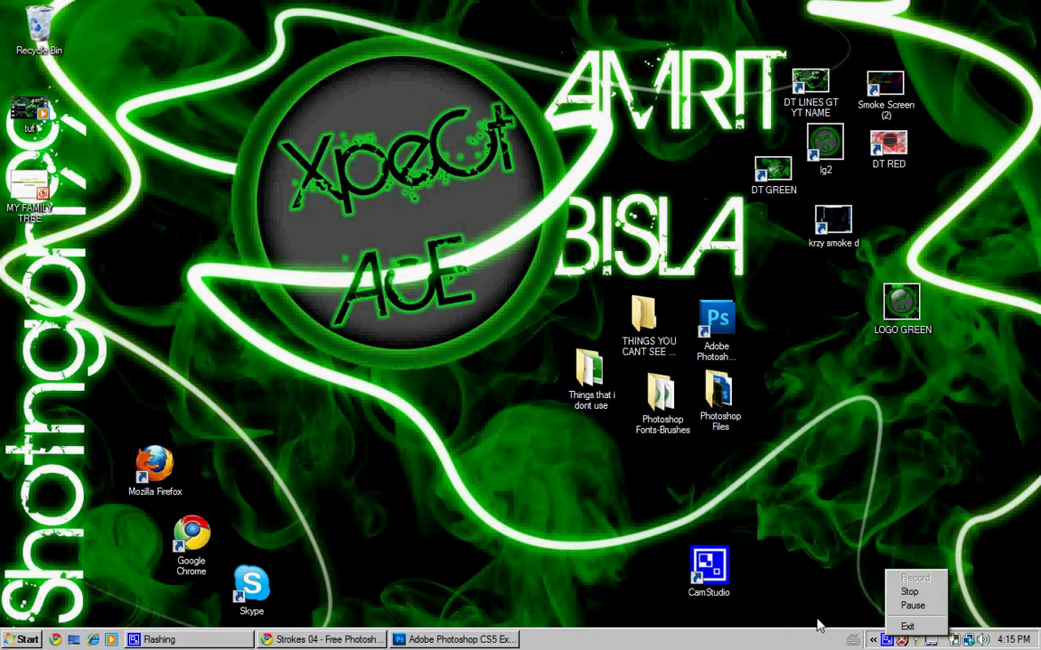
left_click(7, 269)
Drag MY FAMILY TREE into the Recycle Bin and move the tut icon lower down.
left_click_drag(8, 268, 151, 223)
left_click(124, 282)
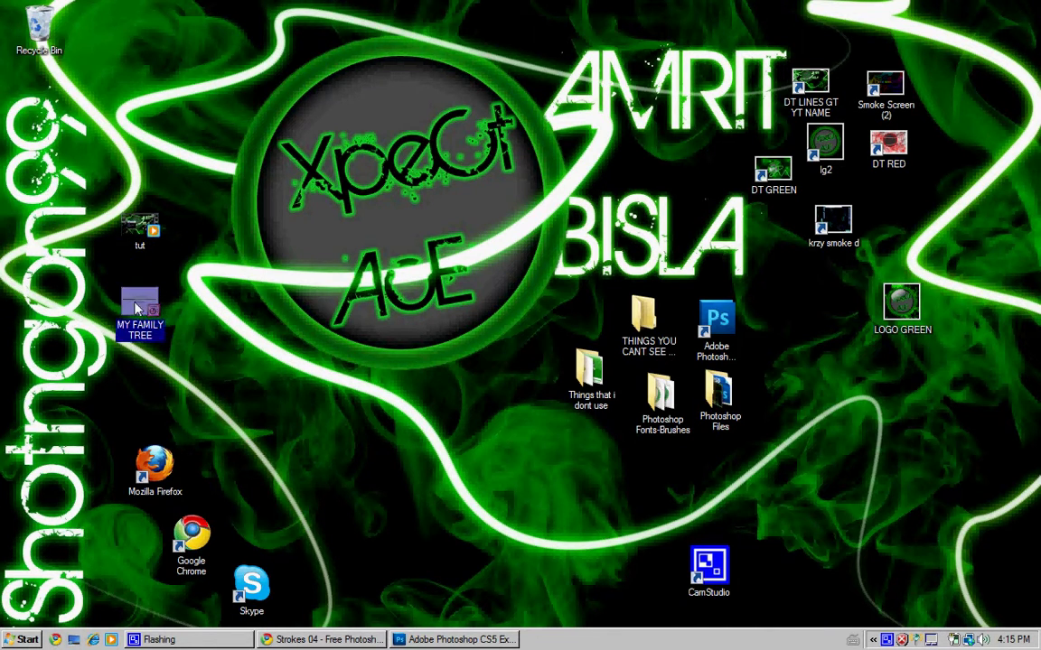
right_click(125, 282)
key("Escape")
left_click_drag(137, 315, 40, 52)
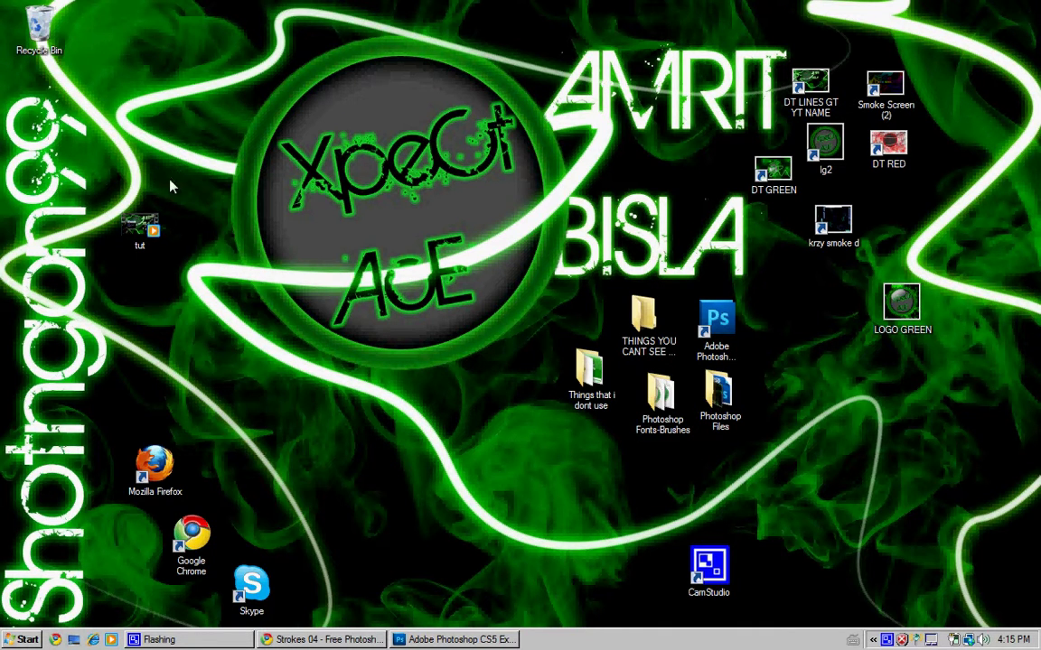
left_click_drag(143, 231, 142, 276)
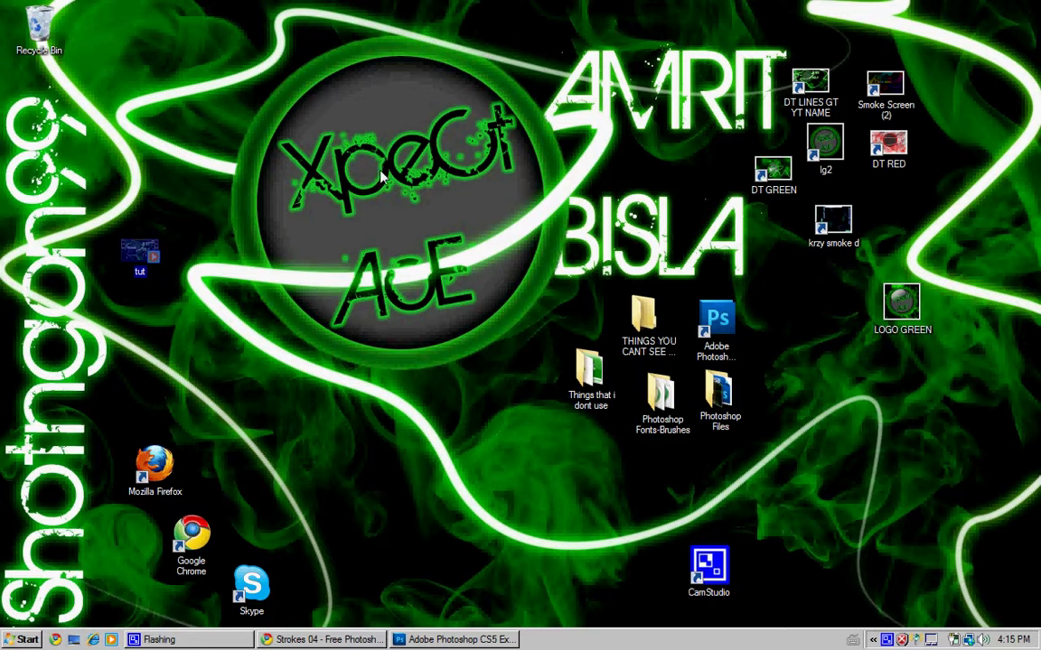